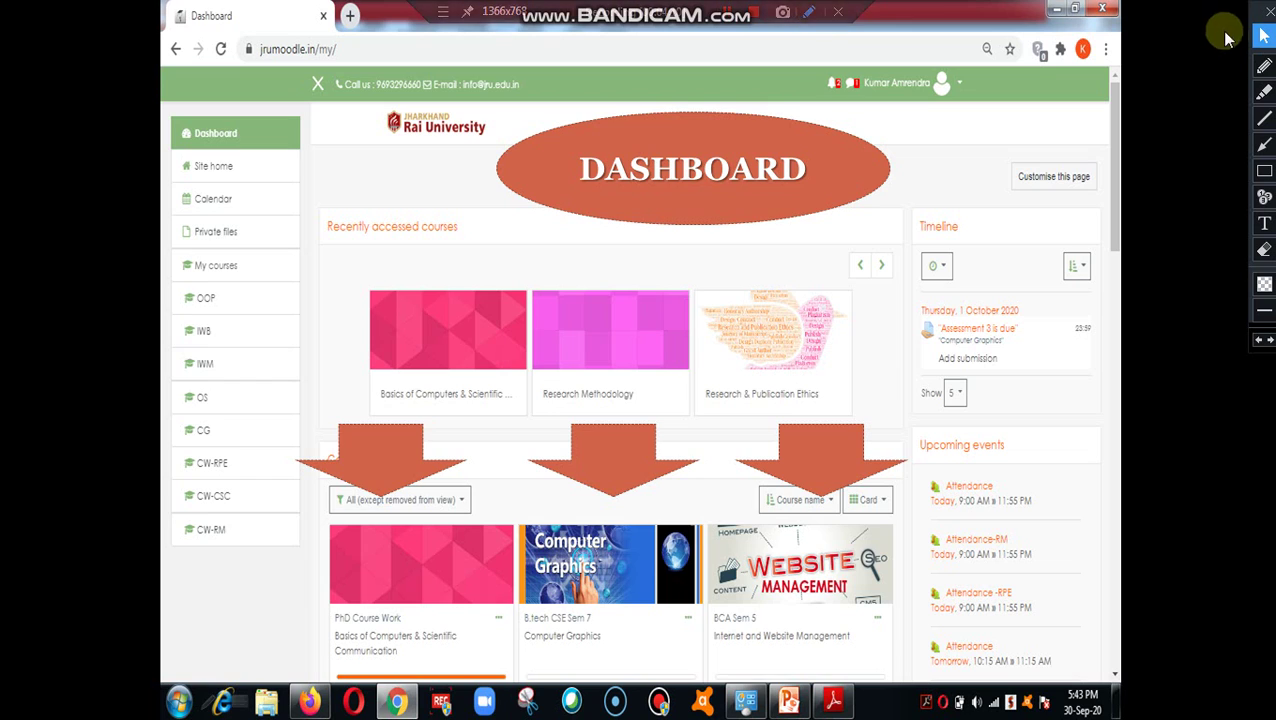
With the pencil, circle the My courses list and mark each of the three arrows above the course cards.
click(1264, 65)
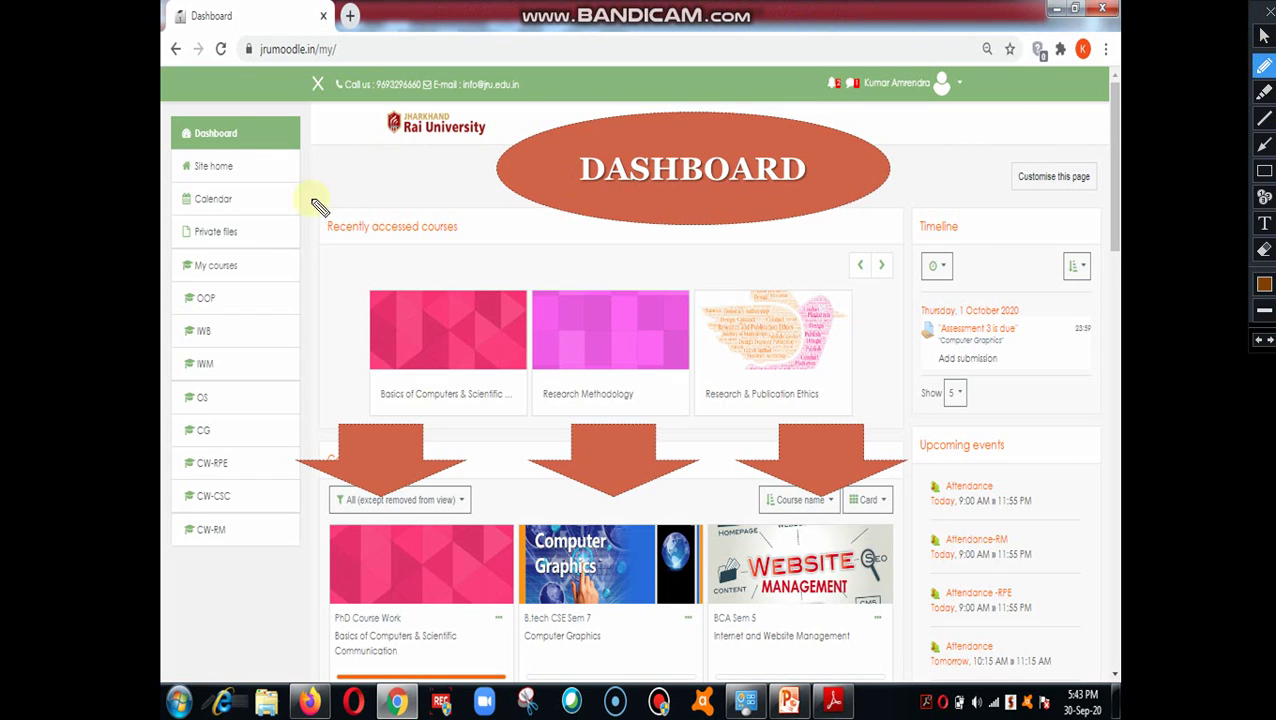
mouse_move(283, 260)
mouse_down()
mouse_move(139, 430)
mouse_move(320, 495)
mouse_move(258, 247)
mouse_up()
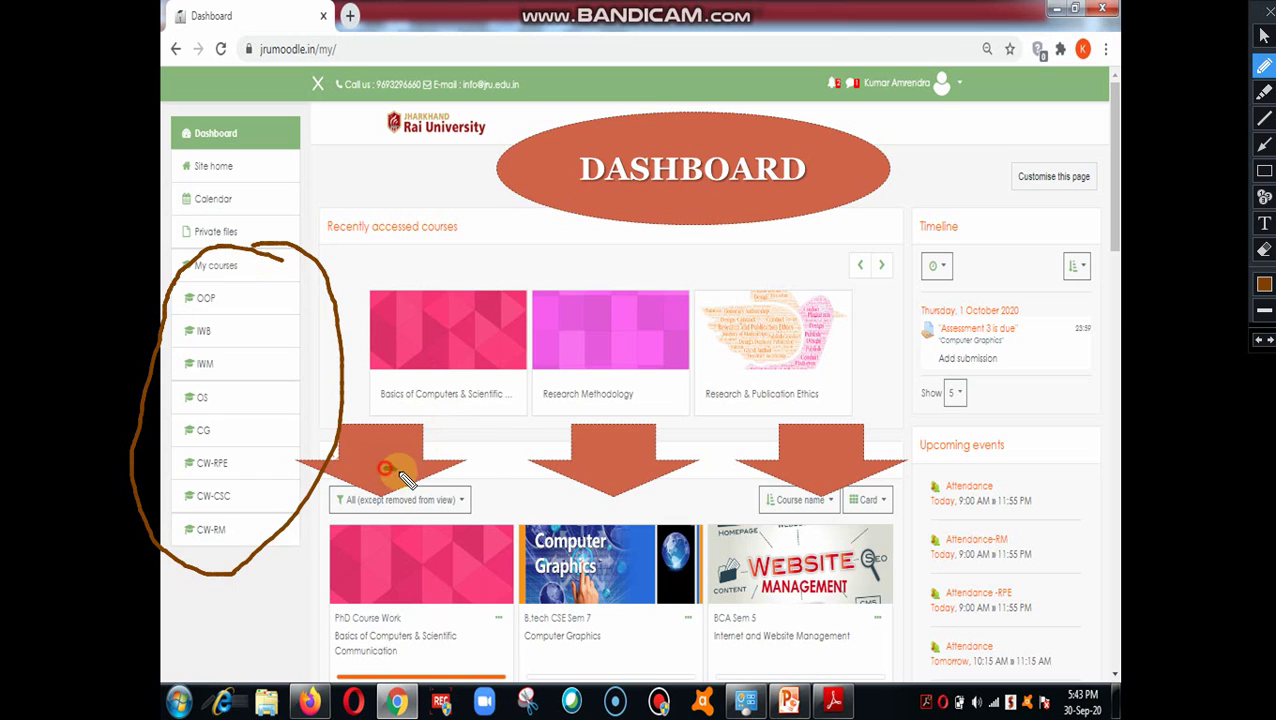
drag(384, 472, 492, 423)
drag(532, 471, 630, 439)
drag(737, 498, 827, 470)
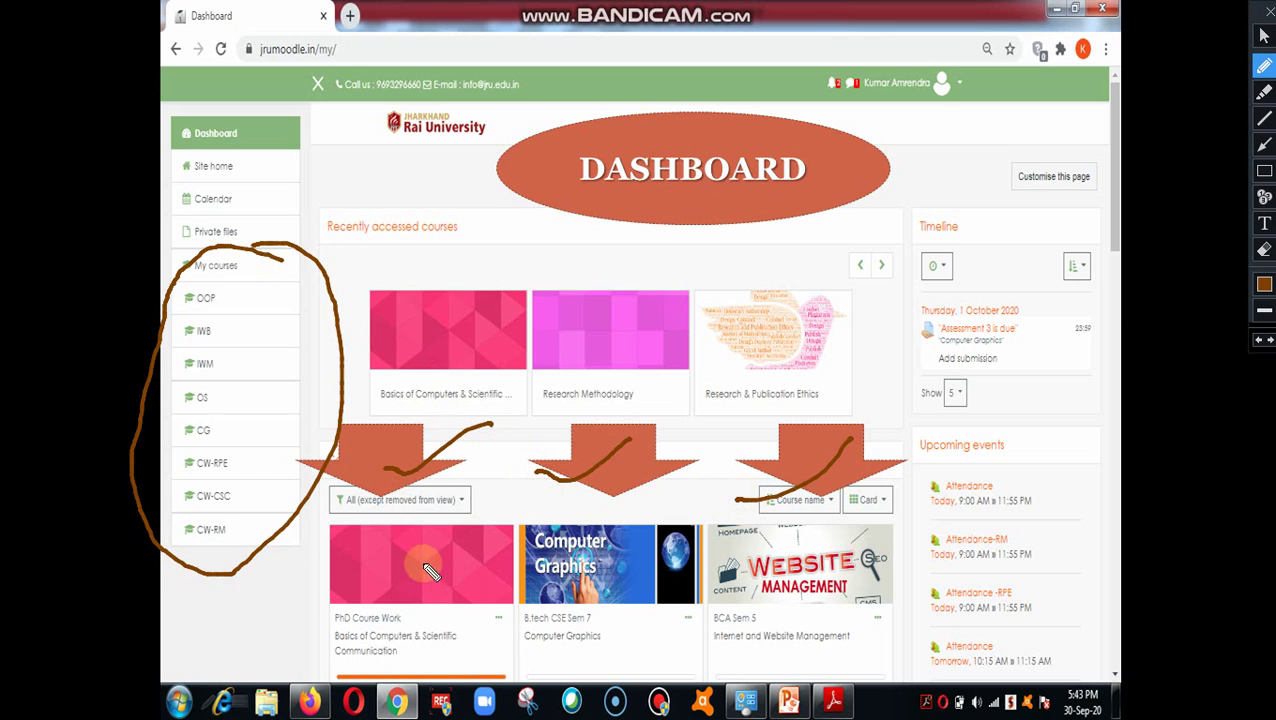
Circle the PhD Course Work, Computer Graphics and Internet and Website Management captions, plus the Timeline and Upcoming events blocks.
mouse_move(442, 604)
mouse_down()
mouse_move(336, 649)
mouse_move(466, 668)
mouse_move(390, 561)
mouse_move(560, 590)
mouse_move(610, 575)
mouse_up()
mouse_move(502, 670)
mouse_down()
mouse_move(640, 610)
mouse_move(585, 578)
mouse_up()
mouse_move(800, 582)
mouse_down()
mouse_move(780, 688)
mouse_move(829, 602)
mouse_move(772, 574)
mouse_up()
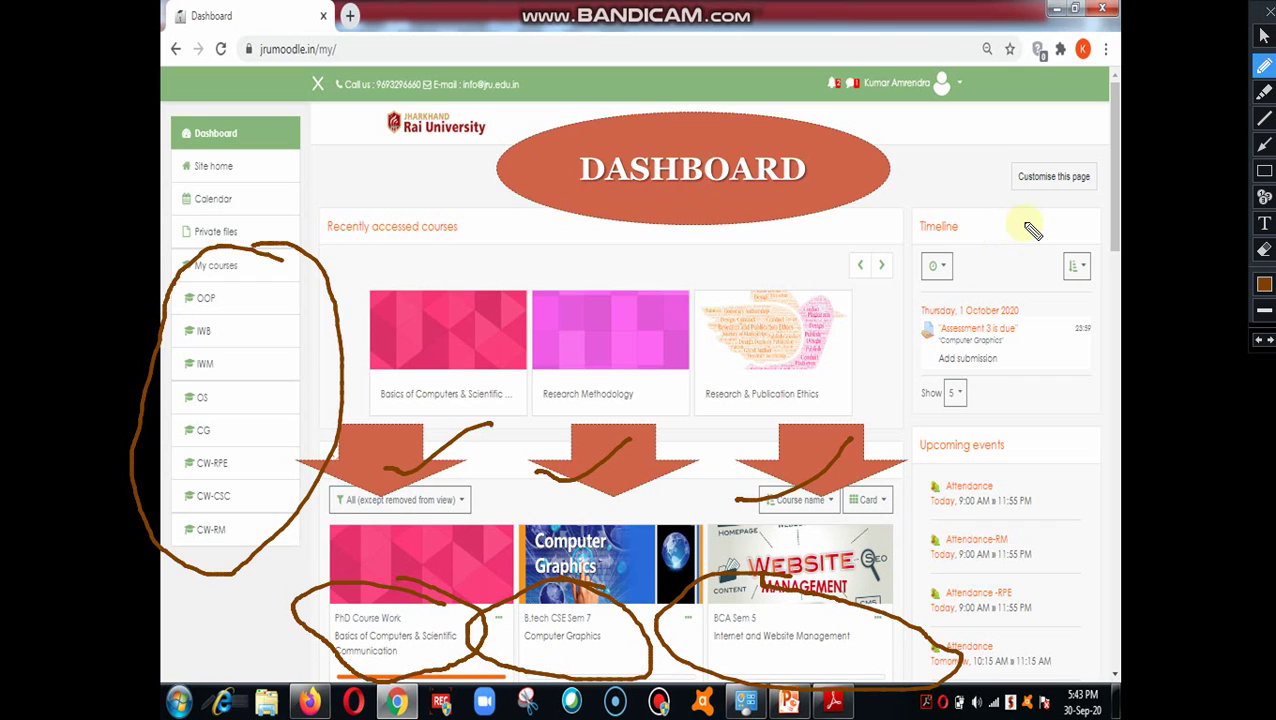
mouse_move(1030, 218)
mouse_down()
mouse_move(985, 210)
mouse_move(890, 240)
mouse_move(960, 398)
mouse_move(1018, 206)
mouse_move(1003, 208)
mouse_up()
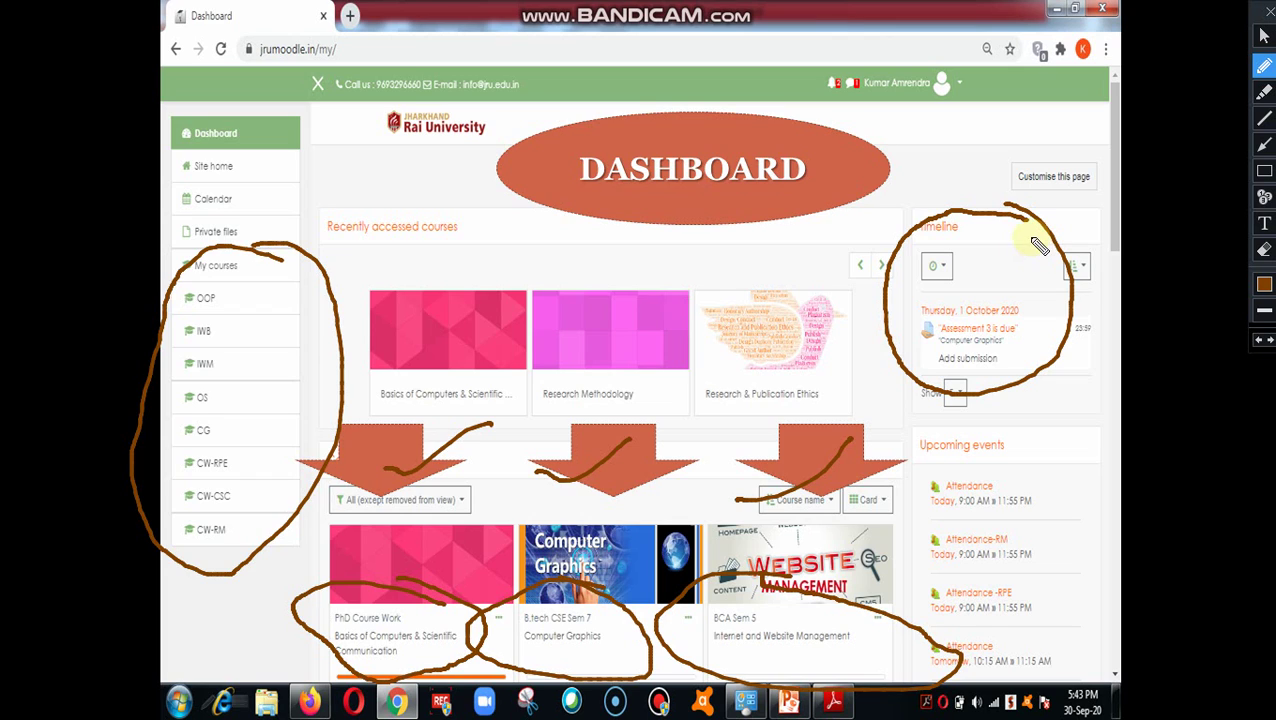
mouse_move(1005, 428)
mouse_down()
mouse_move(965, 430)
mouse_move(880, 556)
mouse_move(1055, 634)
mouse_move(967, 421)
mouse_up()
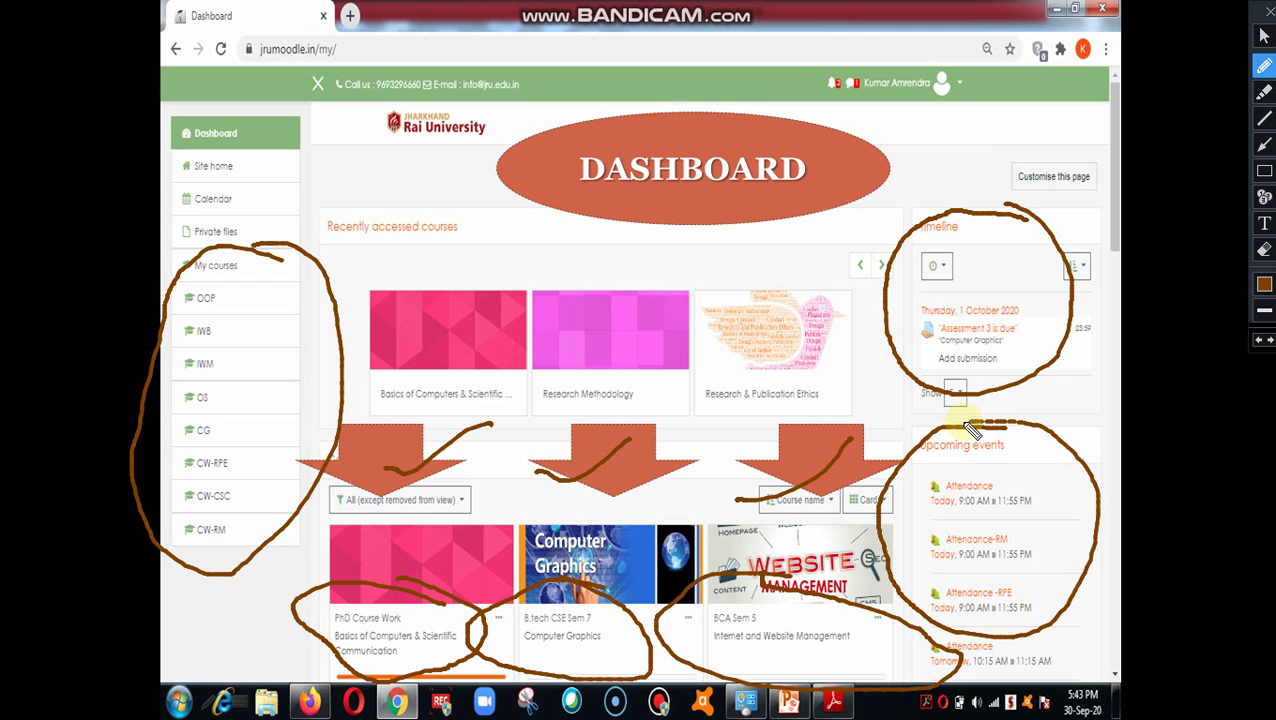
Erase all pencil annotations from the dashboard and return to the normal pointer.
click(1264, 252)
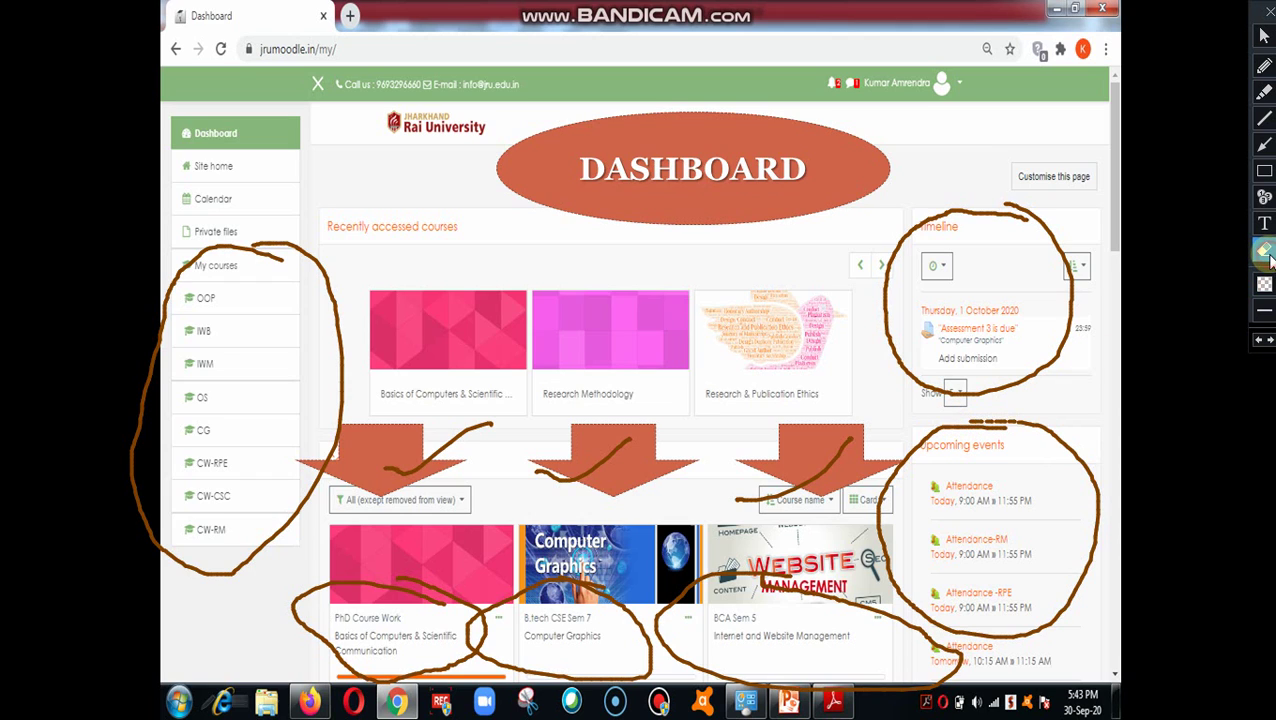
click(1264, 252)
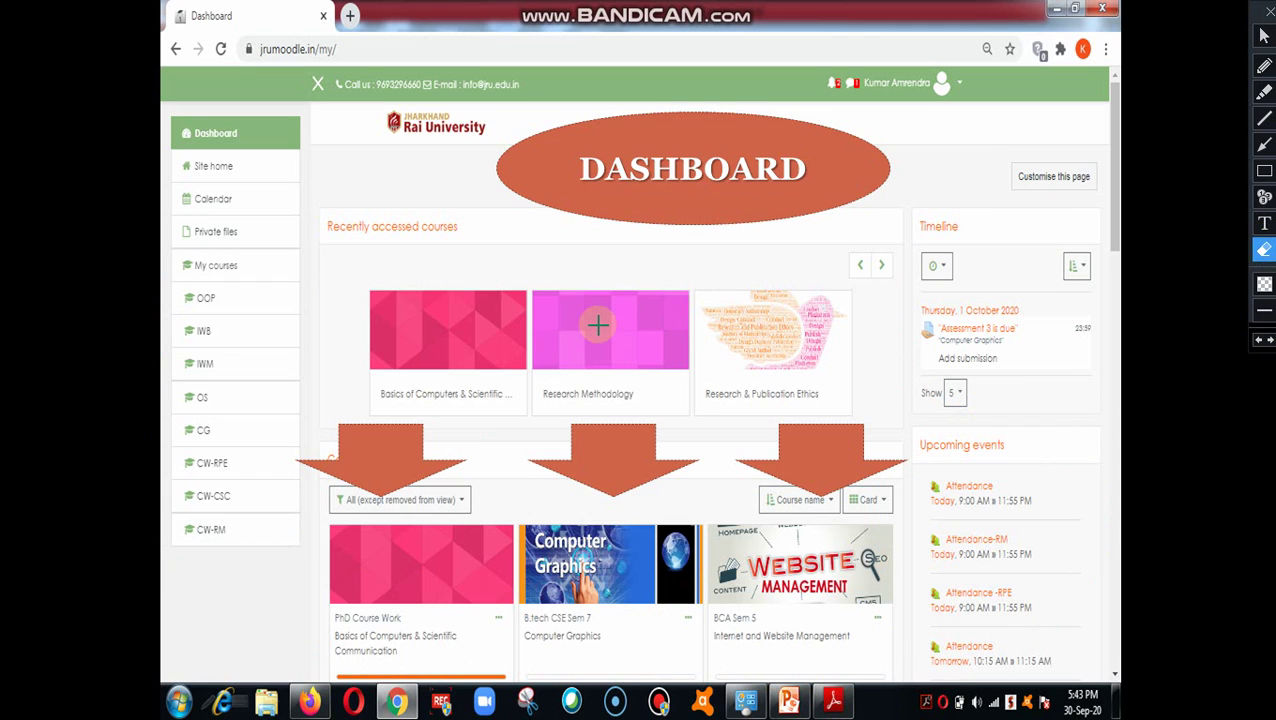
key(ctrl+alt+1)
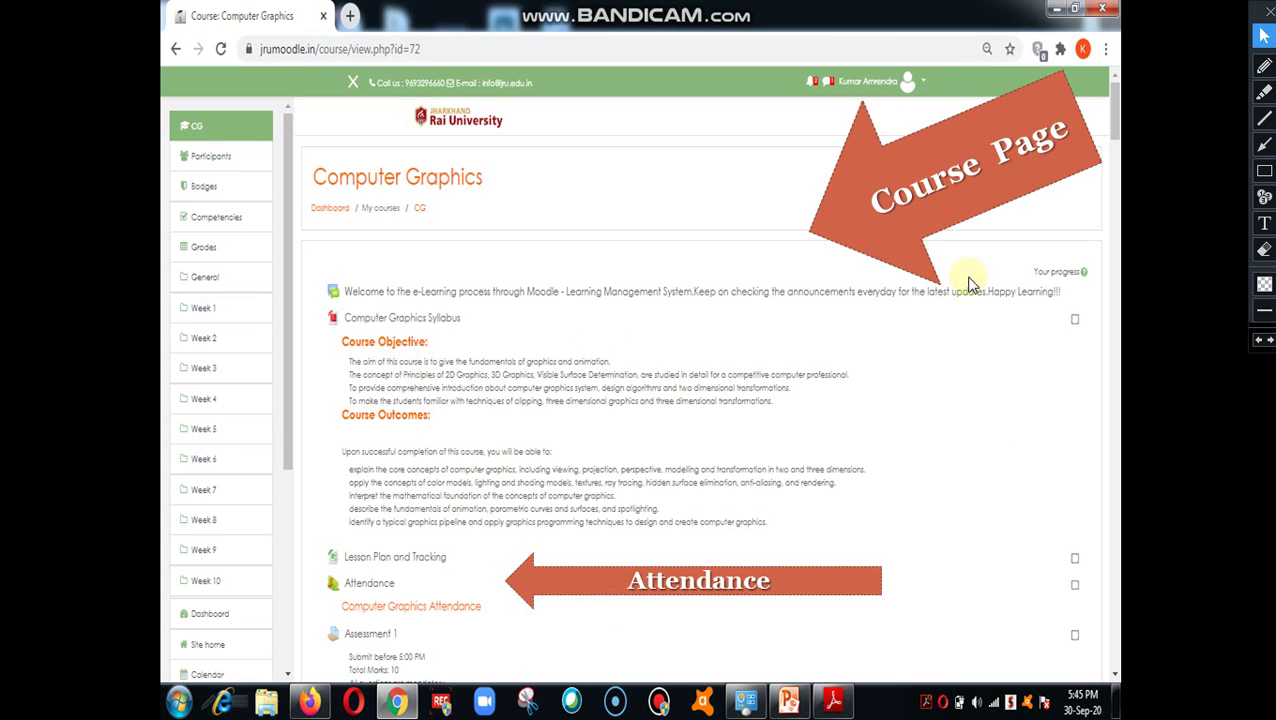
With the pencil, tick the Computer Graphics title, circle the syllabus link, and tick Course Objective and Course Outcomes.
click(1264, 65)
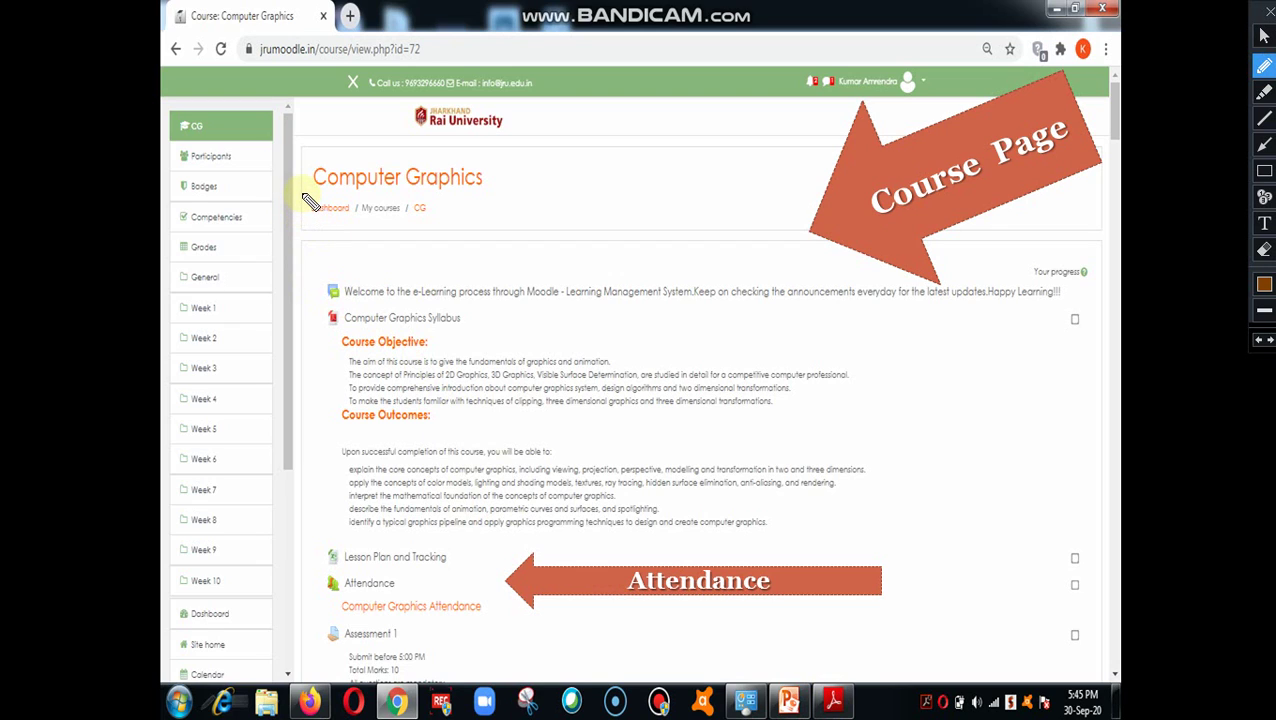
drag(302, 197, 493, 108)
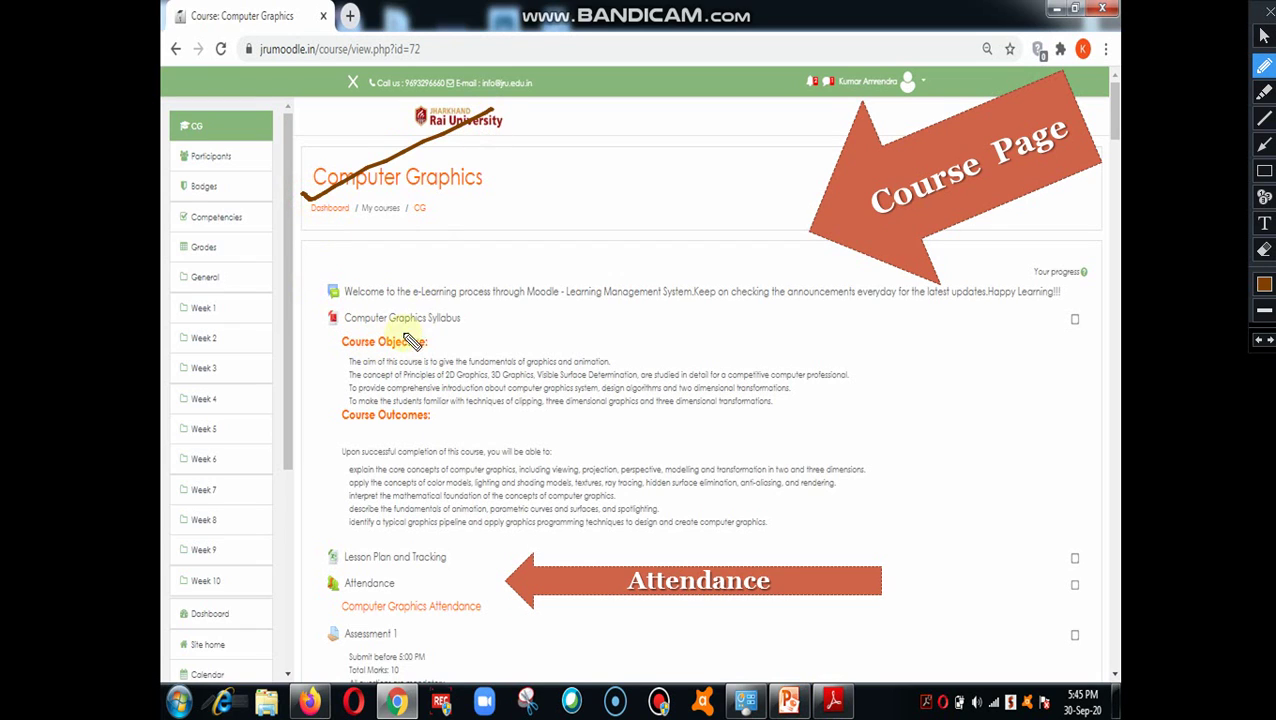
mouse_move(320, 314)
mouse_down()
mouse_move(494, 306)
mouse_move(322, 319)
mouse_move(342, 360)
mouse_up()
click(328, 418)
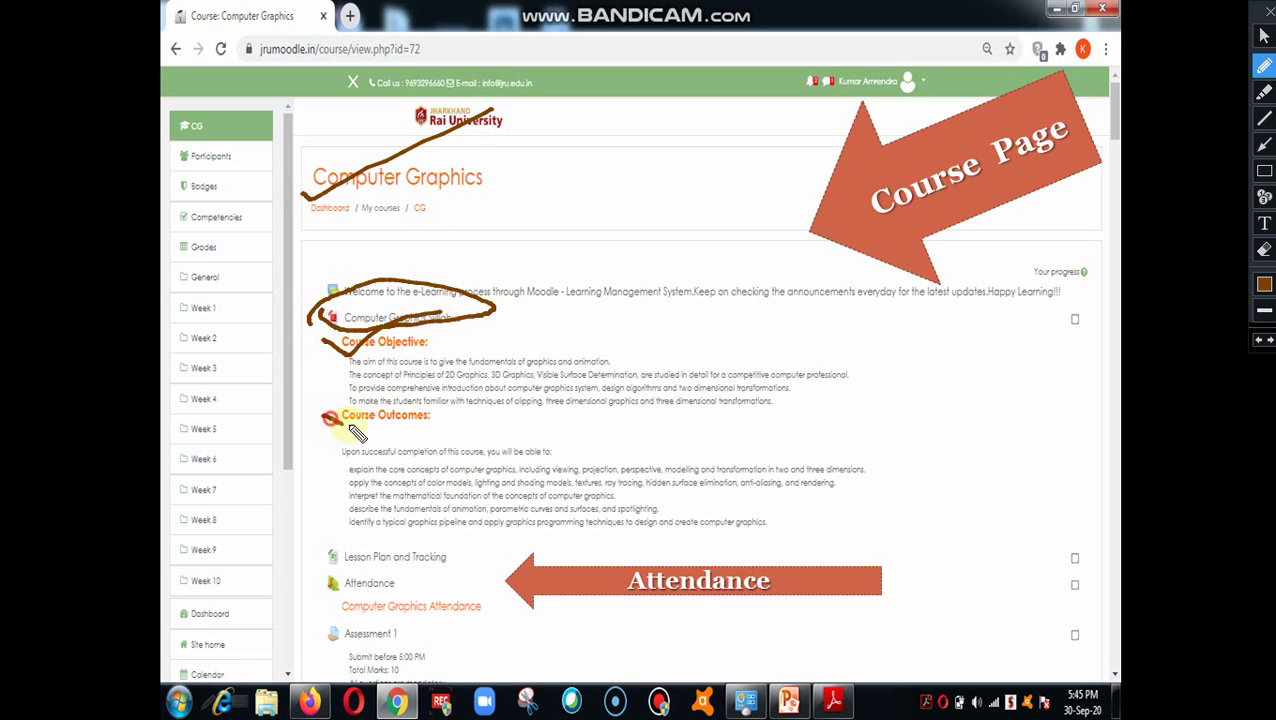
drag(322, 421, 435, 397)
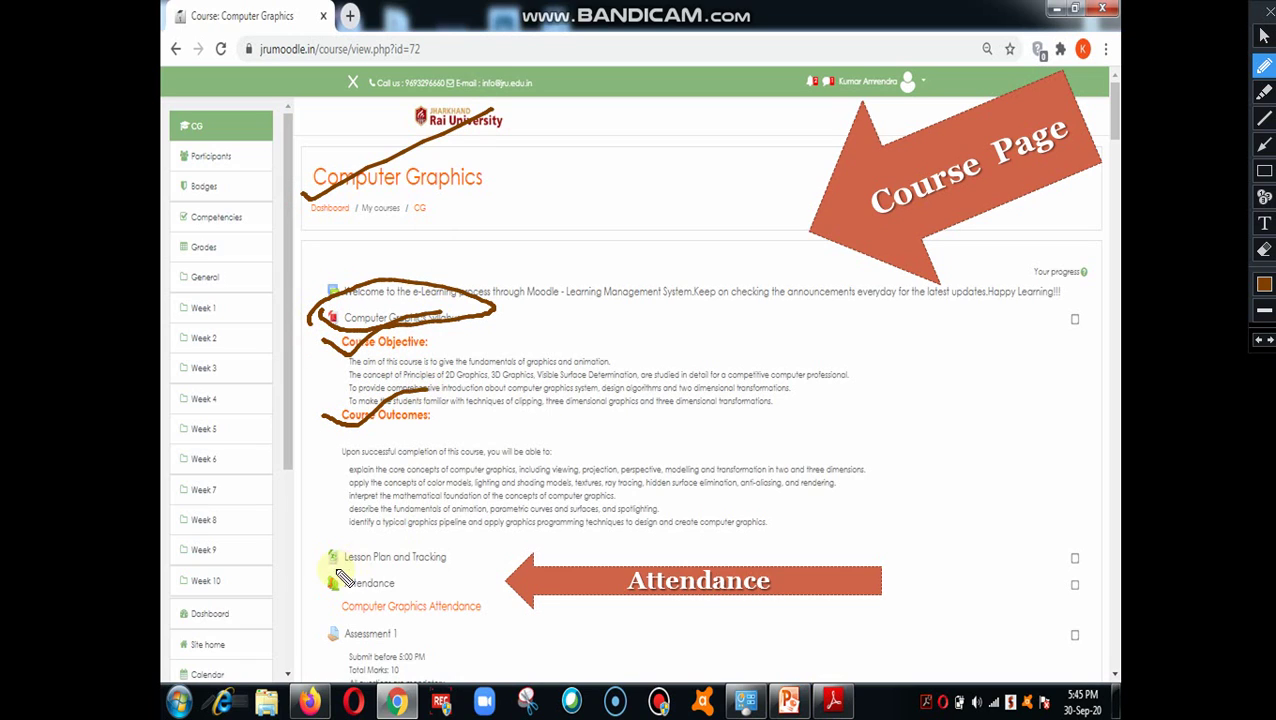
Tick the Lesson Plan and Tracking, Attendance and Assessment 1 entries on the course page.
drag(322, 566, 458, 520)
drag(328, 590, 422, 566)
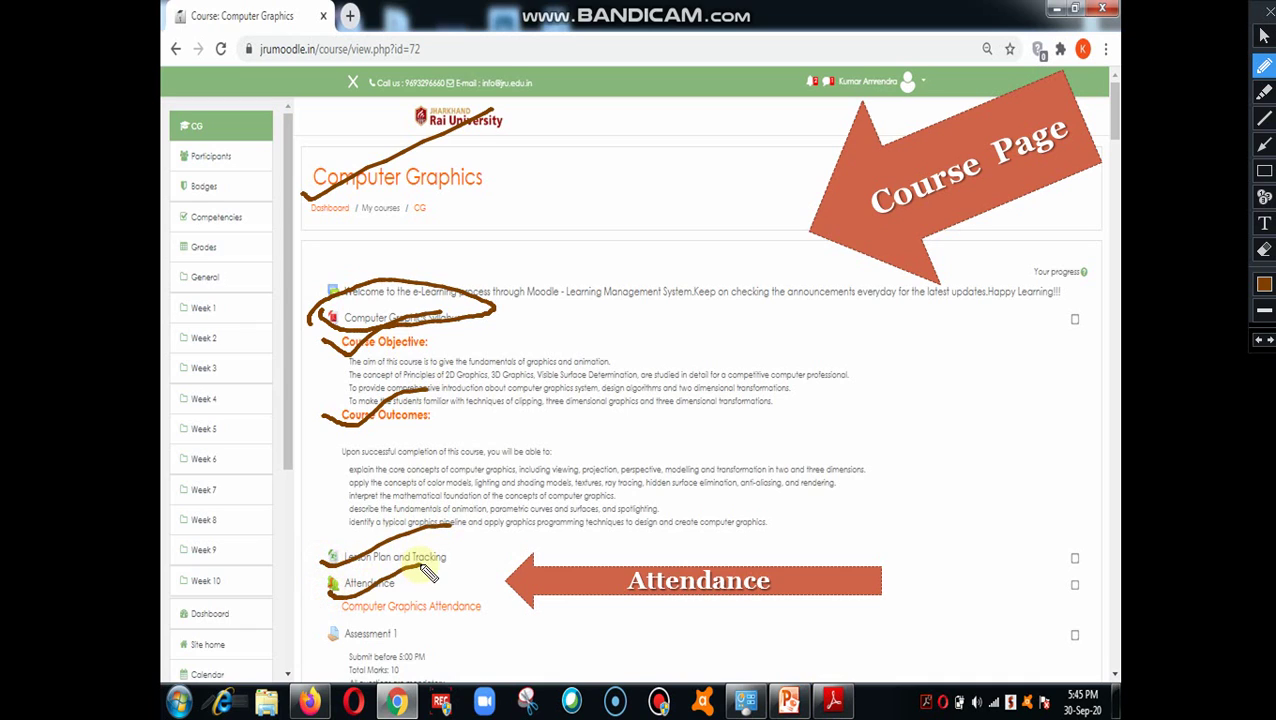
click(334, 647)
drag(352, 646, 410, 618)
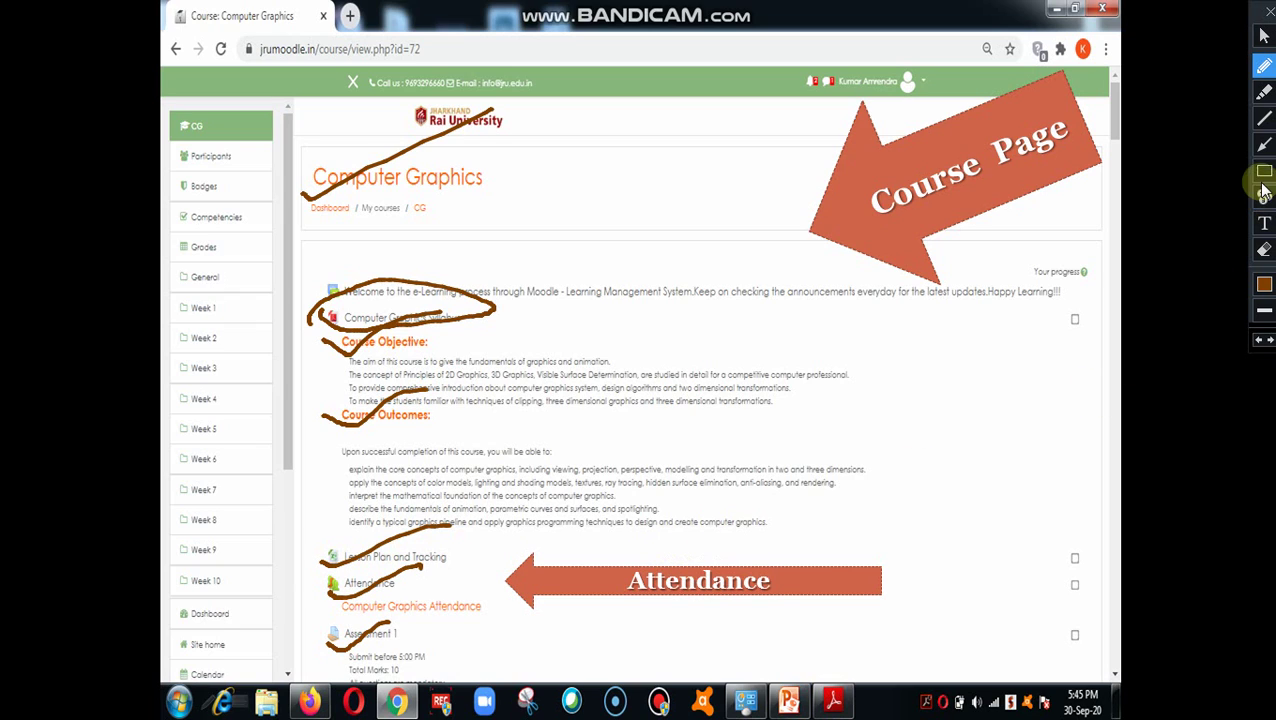
Erase all pencil marks from the course page's introductory section and return to the normal pointer.
click(1267, 256)
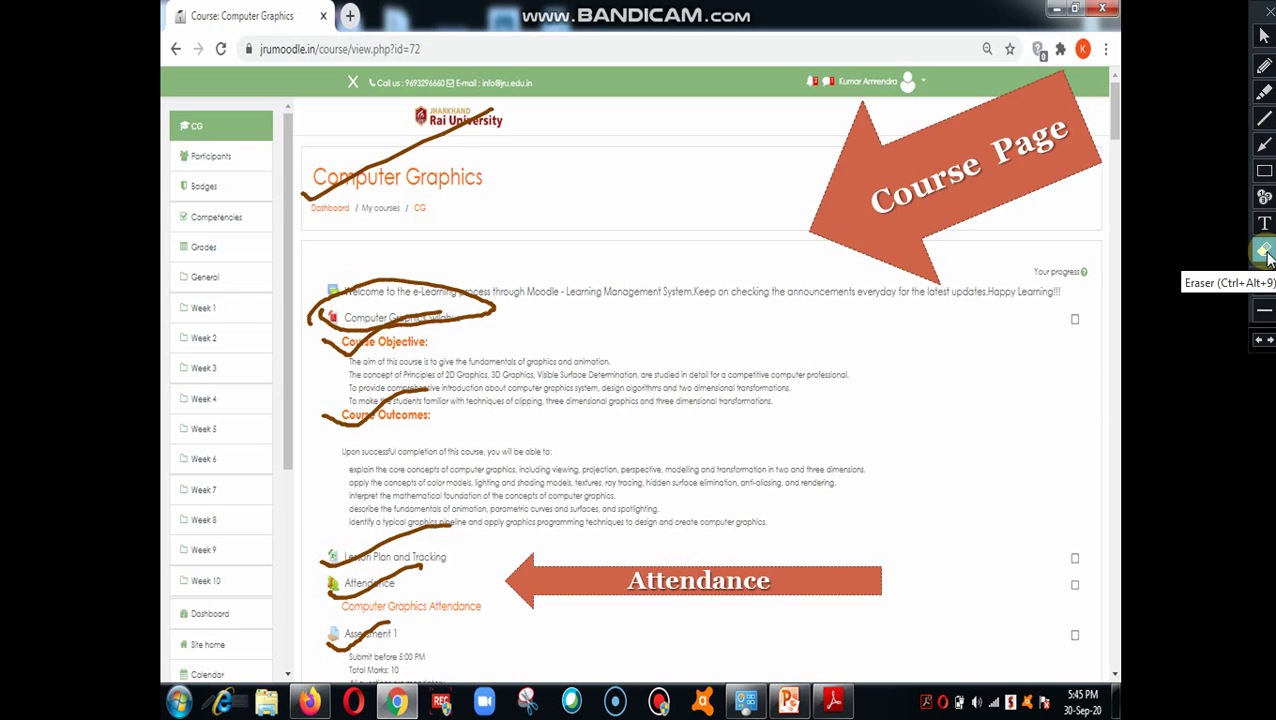
click(1267, 256)
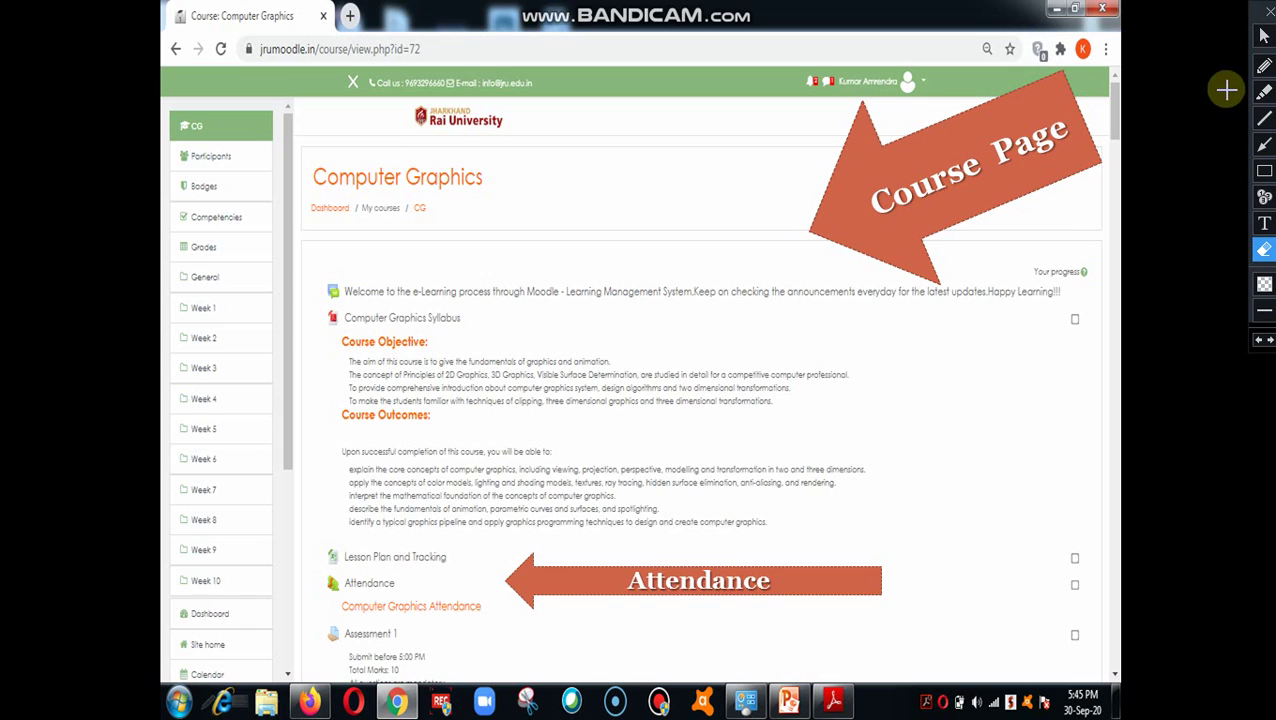
click(1263, 37)
In the Week 1 section, underline the week heading and tick Lecture 1, Lecture 2 and the text under Lecture 2 Discussion Forum.
scroll(845, 337, down, 8)
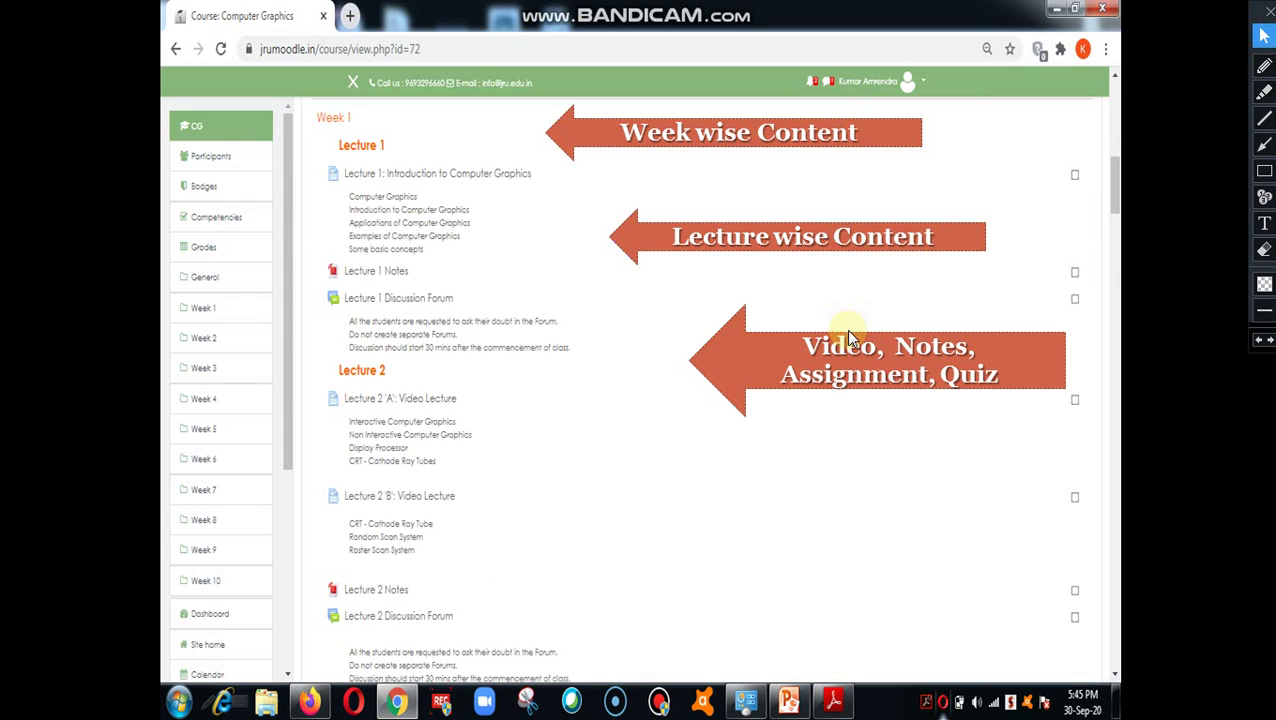
click(1265, 66)
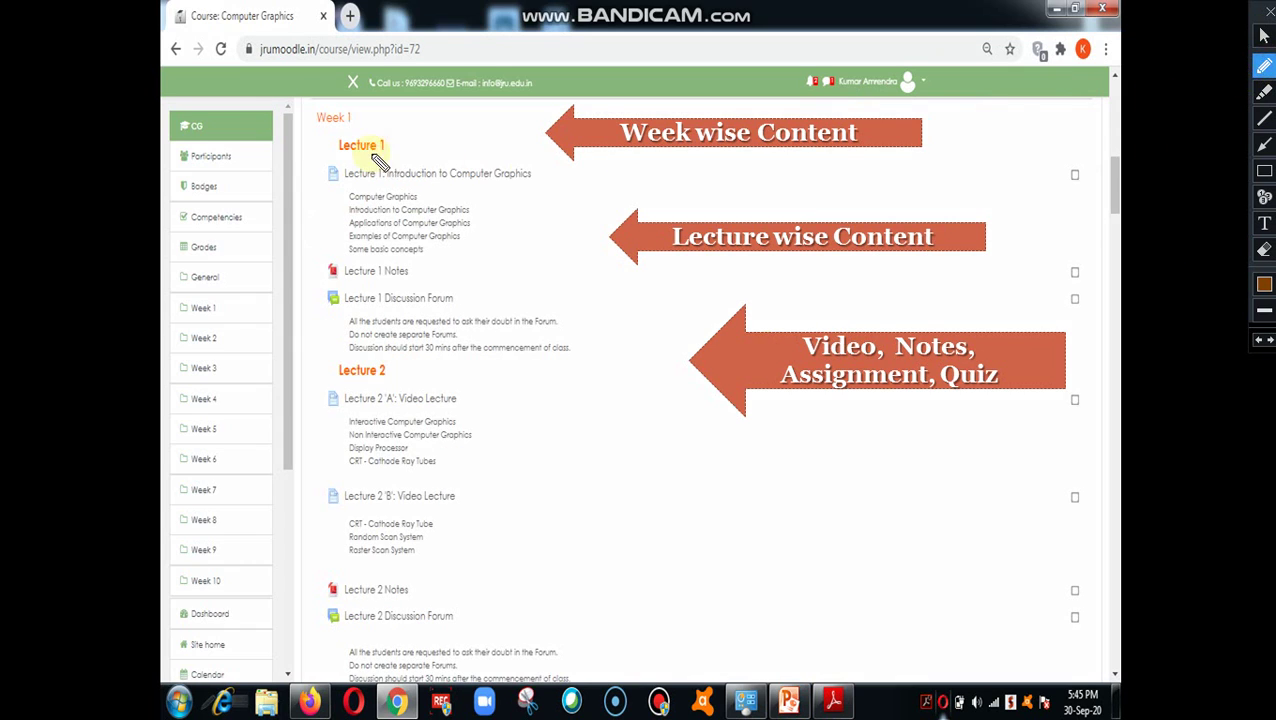
drag(318, 128, 362, 121)
drag(321, 163, 370, 126)
drag(319, 366, 388, 362)
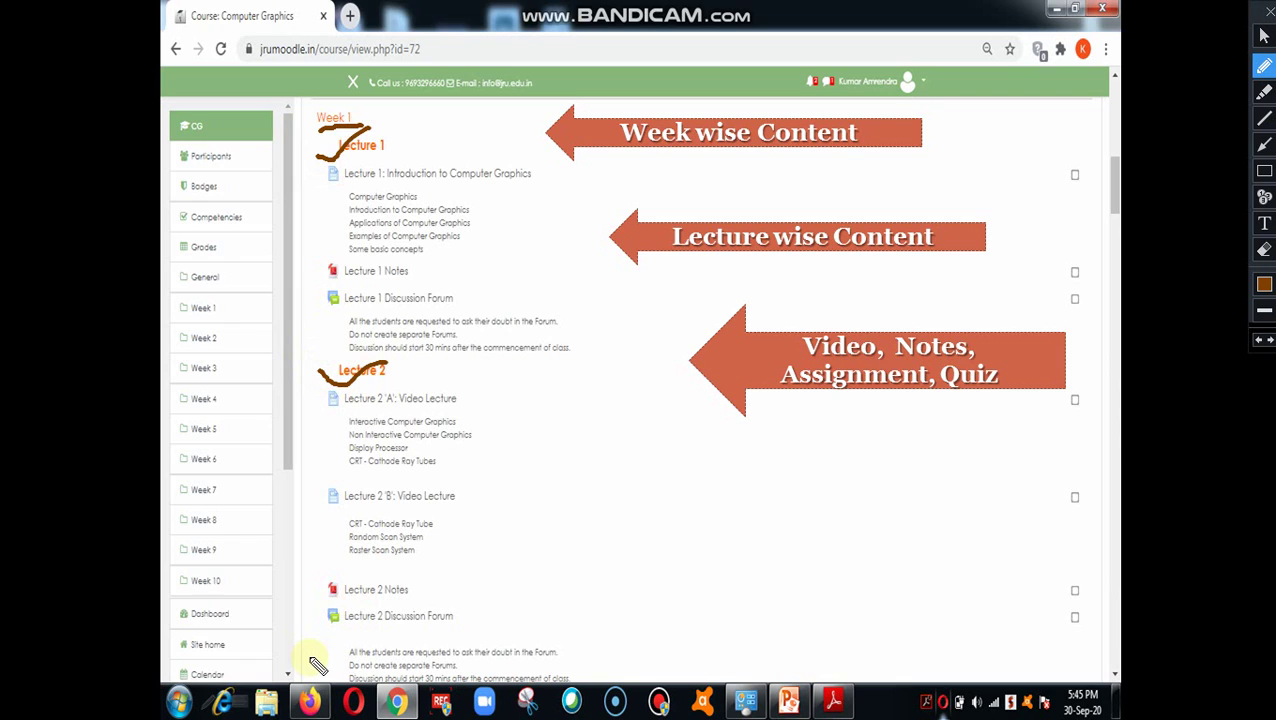
drag(313, 655, 355, 628)
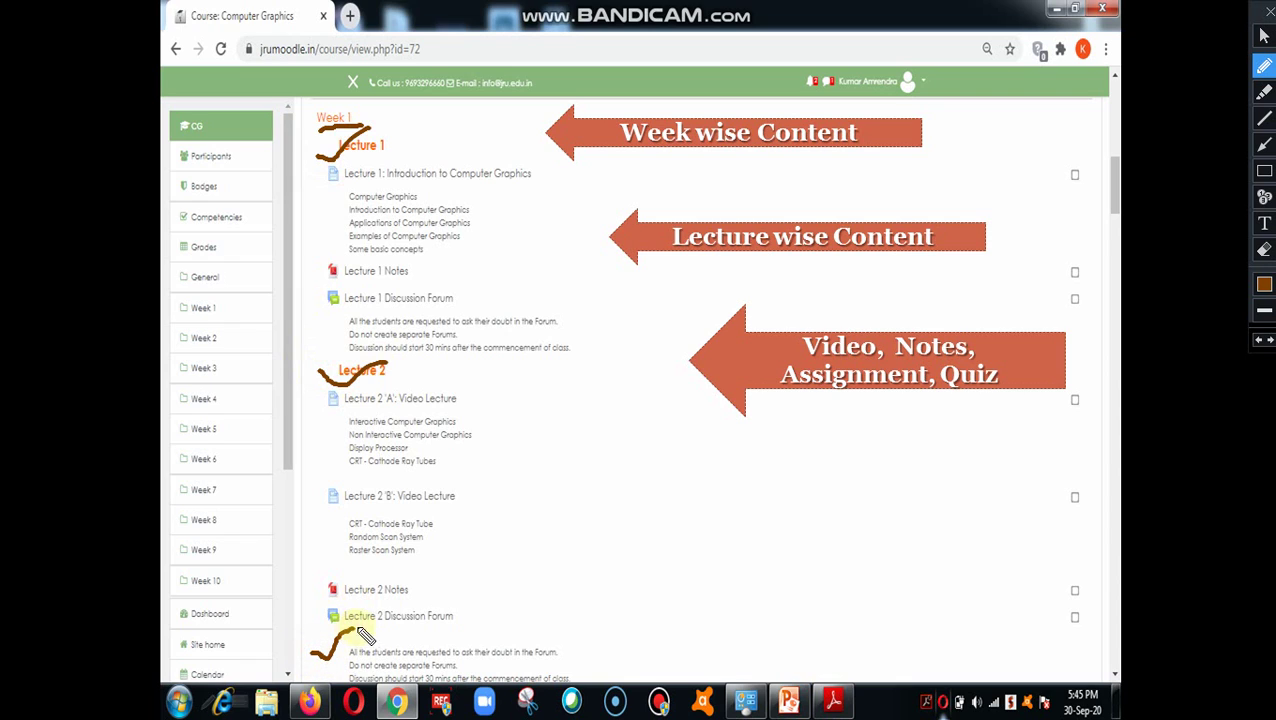
Underline and tick the Lecture 1 introduction link, and tick Lecture 1 Notes and Lecture 1 Discussion Forum.
drag(352, 185, 536, 180)
drag(316, 183, 385, 147)
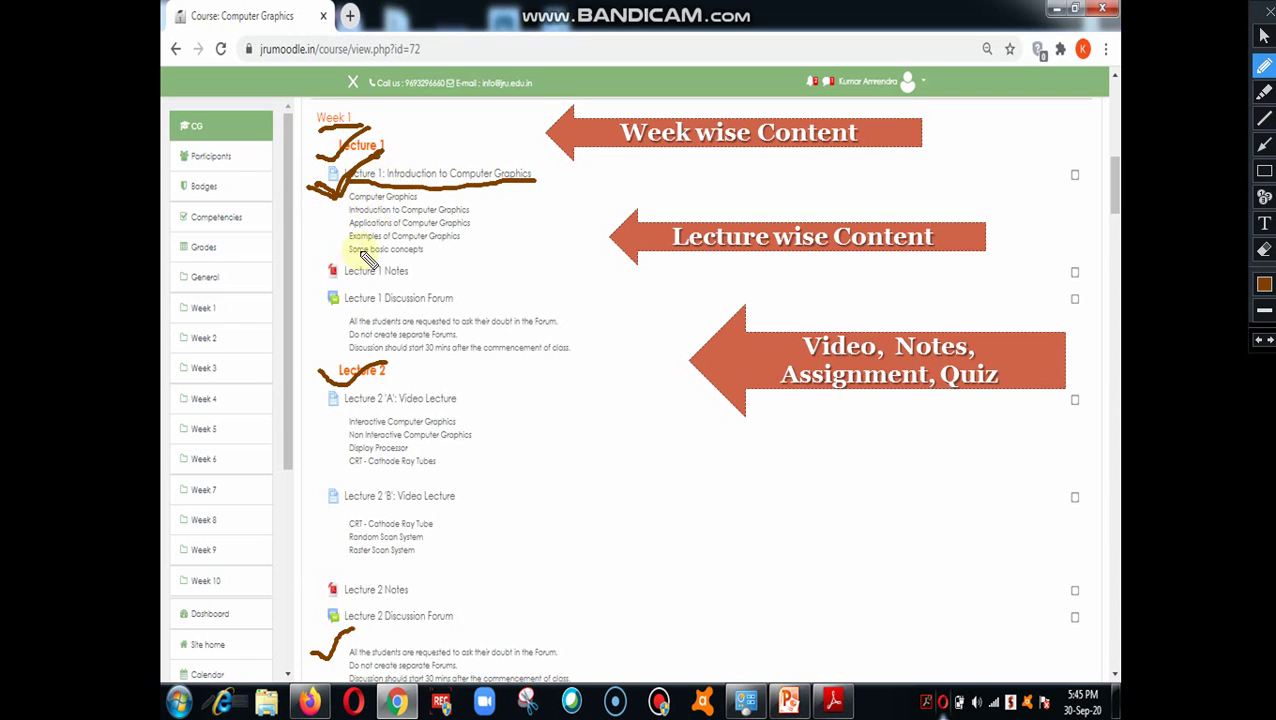
mouse_move(310, 268)
mouse_down()
mouse_move(327, 280)
mouse_move(388, 237)
mouse_up()
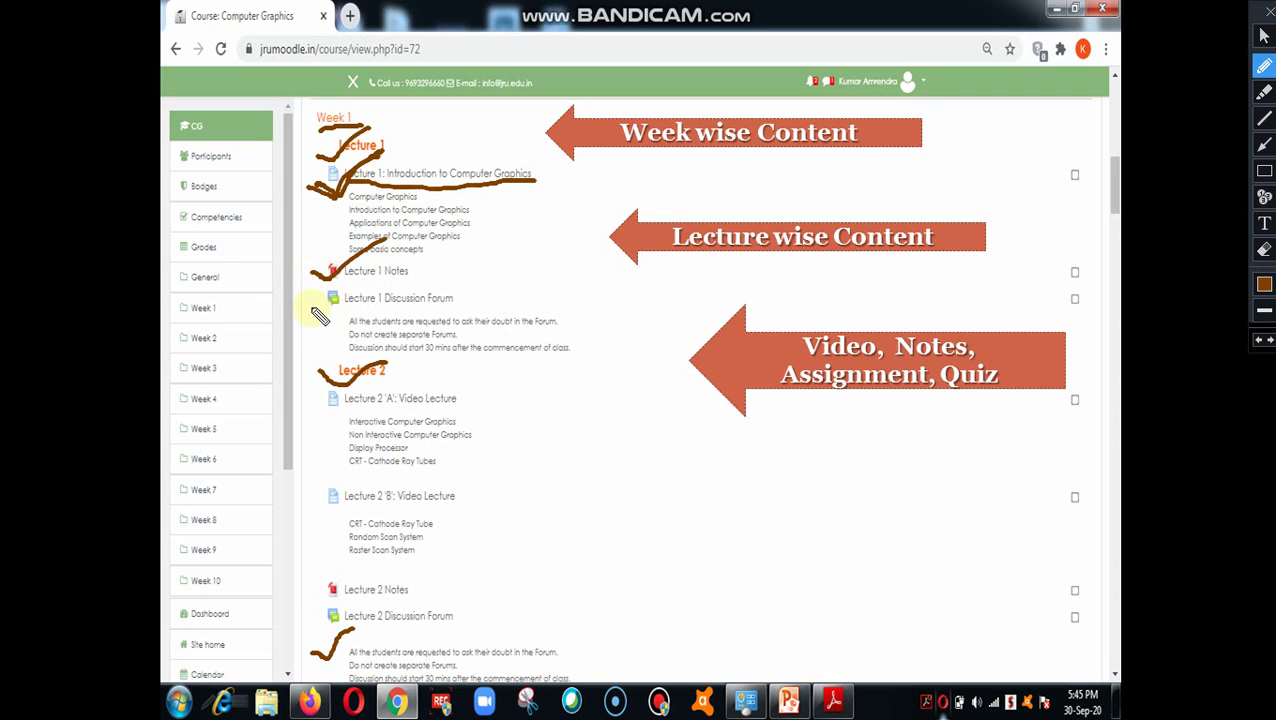
drag(312, 300, 390, 262)
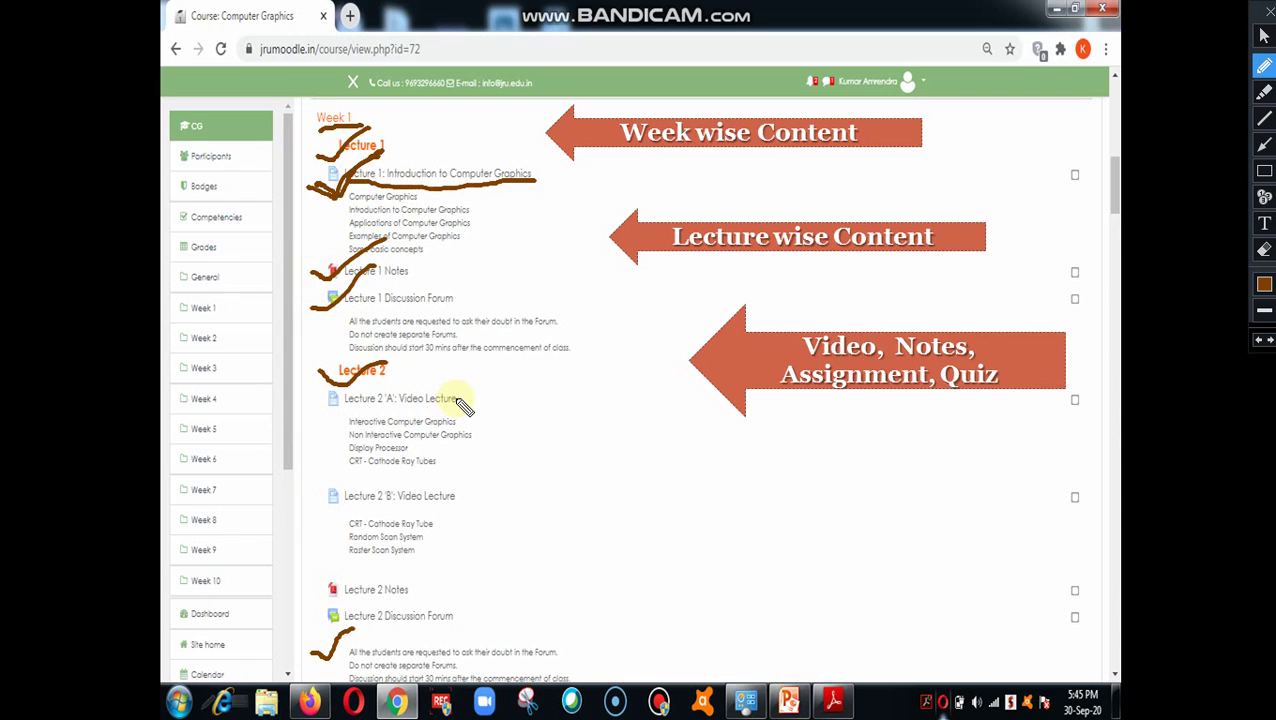
Erase all pencil marks from the Week 1 content and return to the normal pointer.
click(1264, 252)
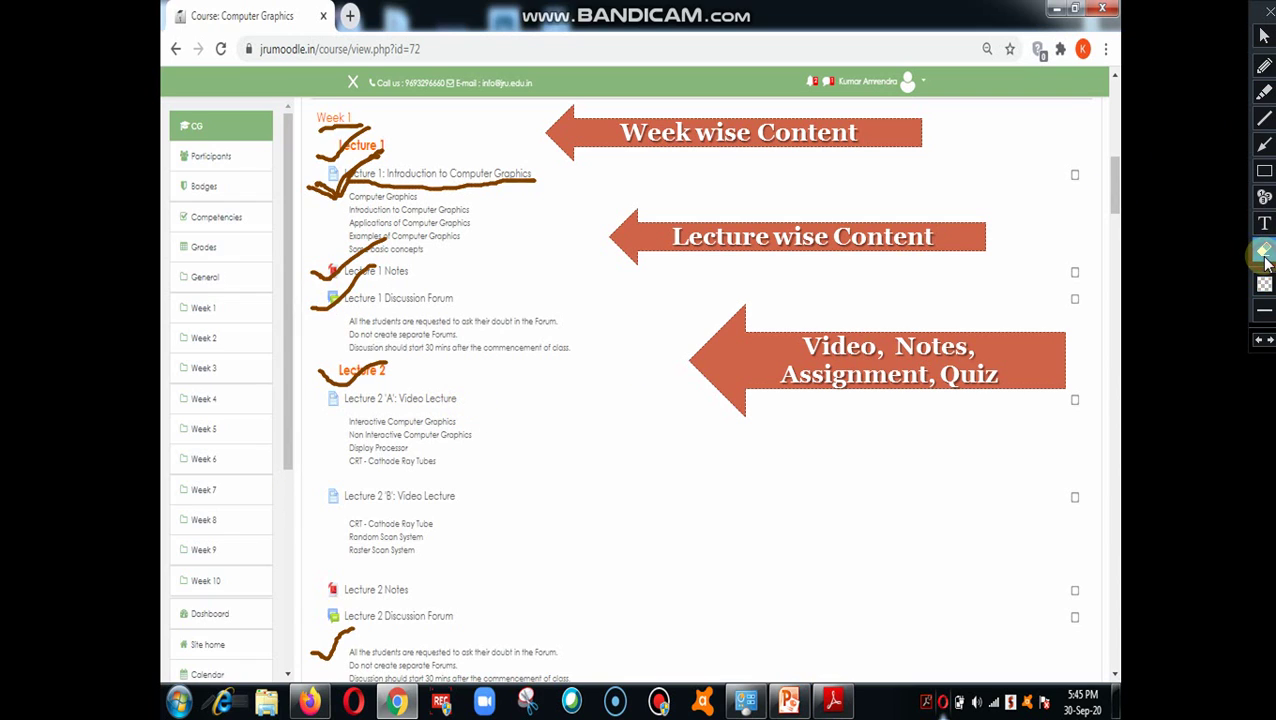
click(1264, 252)
click(1264, 36)
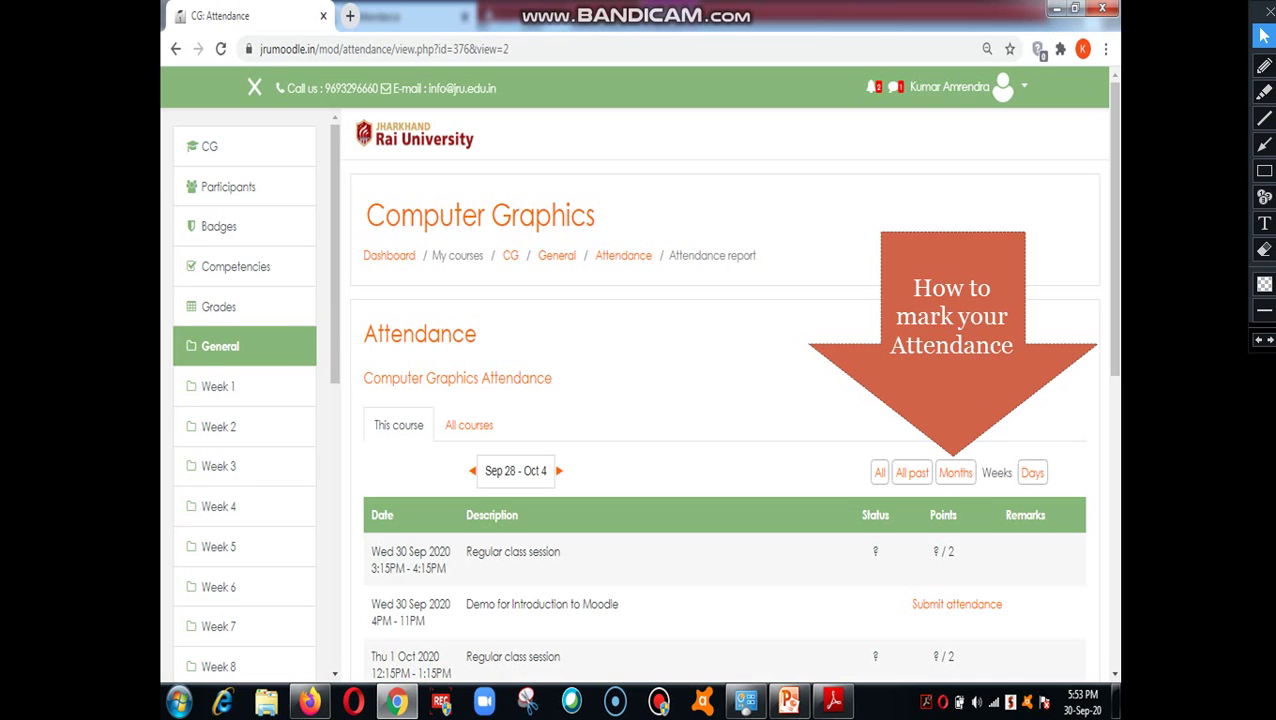
Switch to the browser window showing Google and open the jrumoodle.in login page.
key(alt+Tab)
key(alt+Tab)
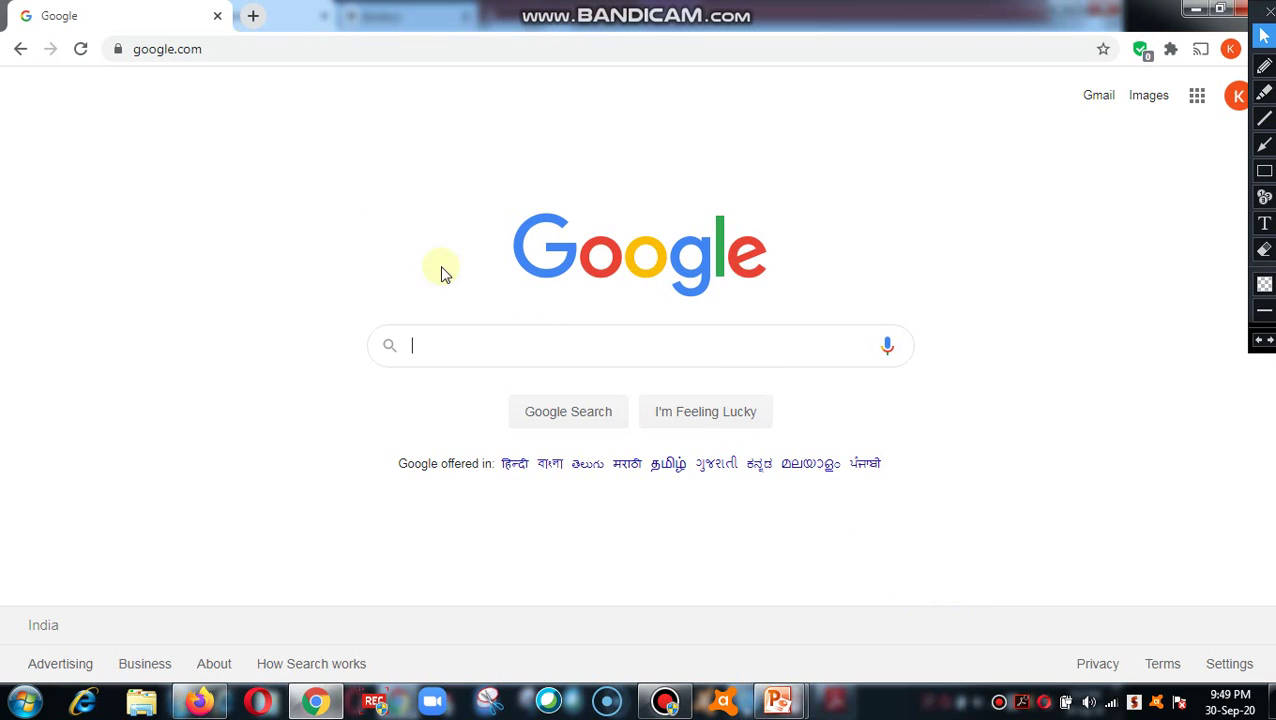
click(299, 44)
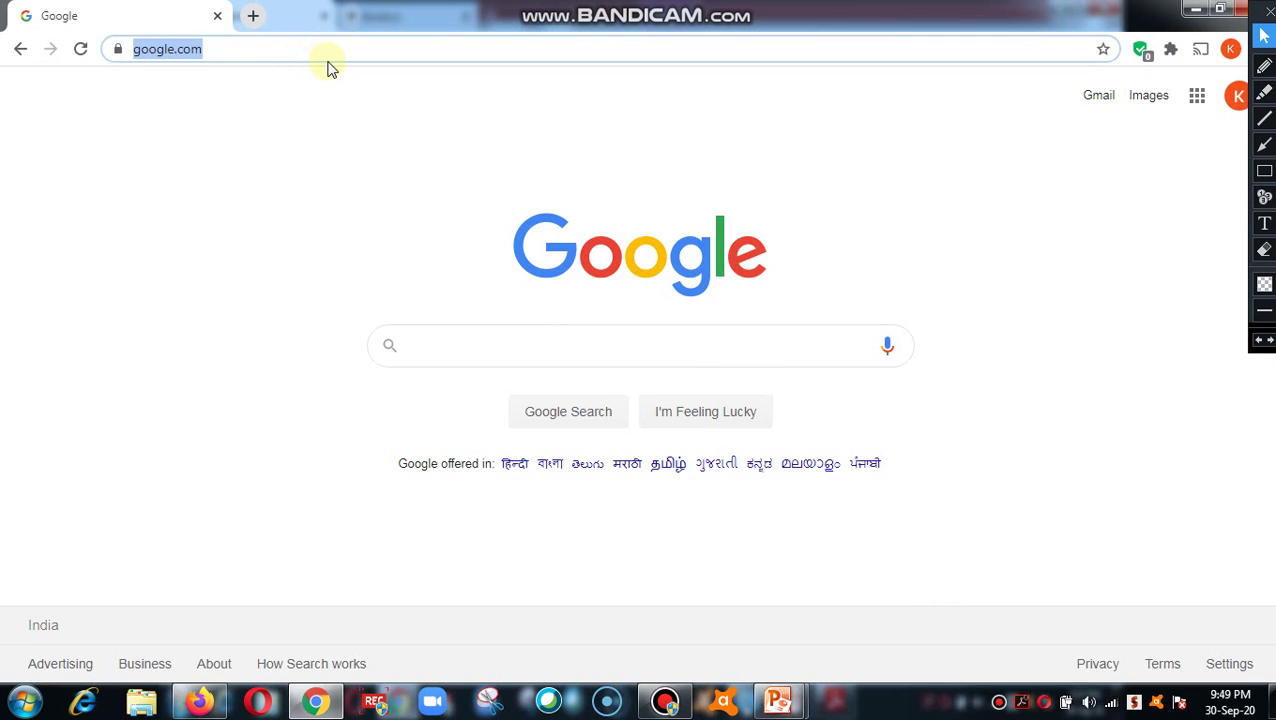
text(jrum)
key(Return)
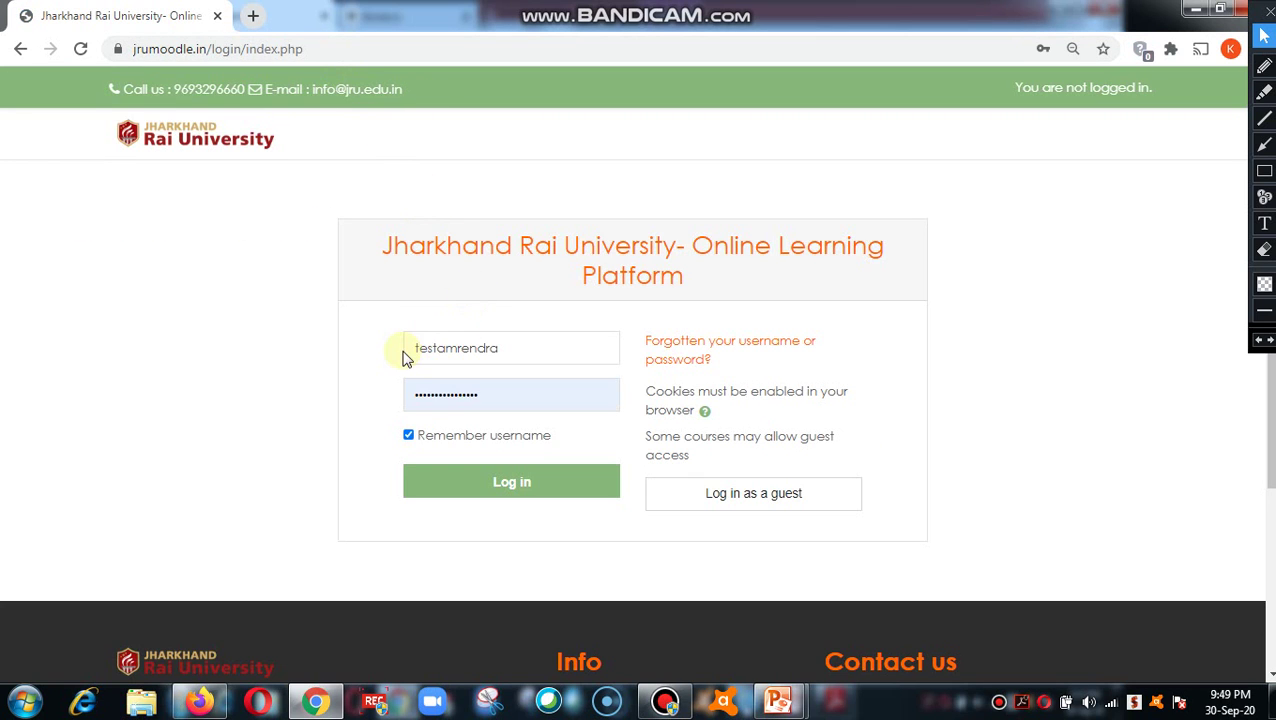
Log in to the Jharkhand Rai University online learning platform with the prefilled username and password.
double_click(500, 347)
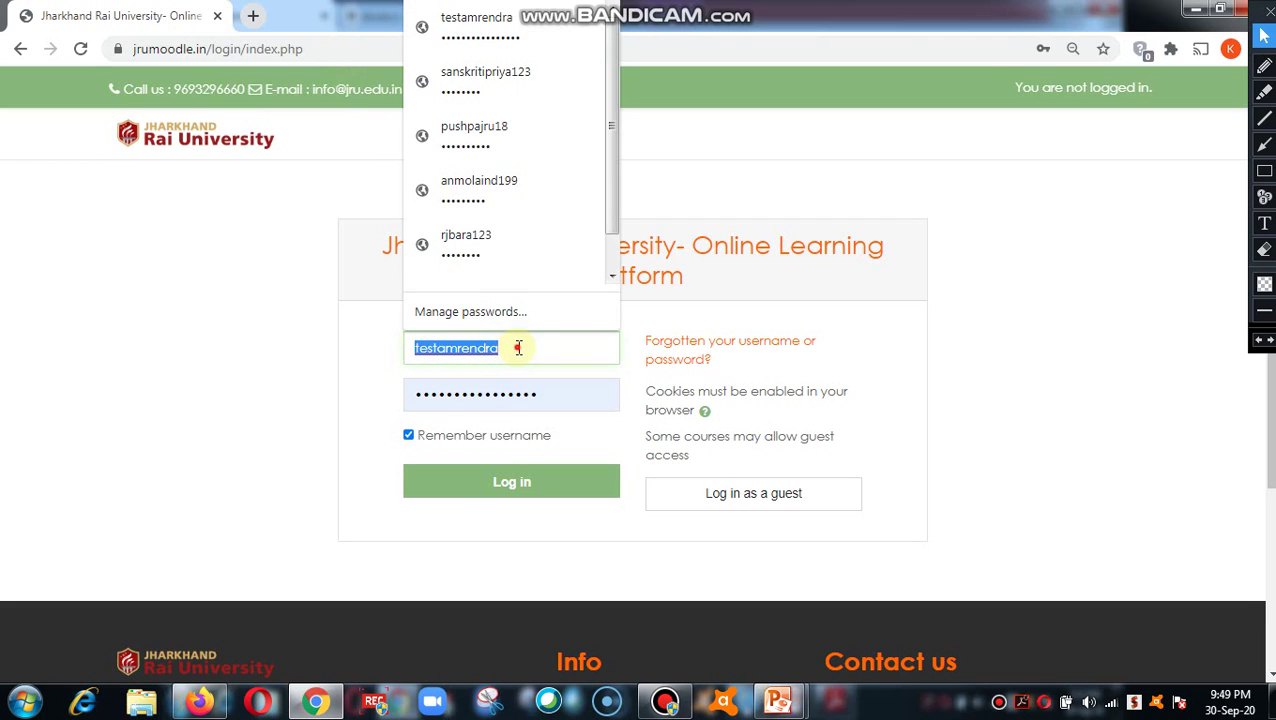
click(924, 344)
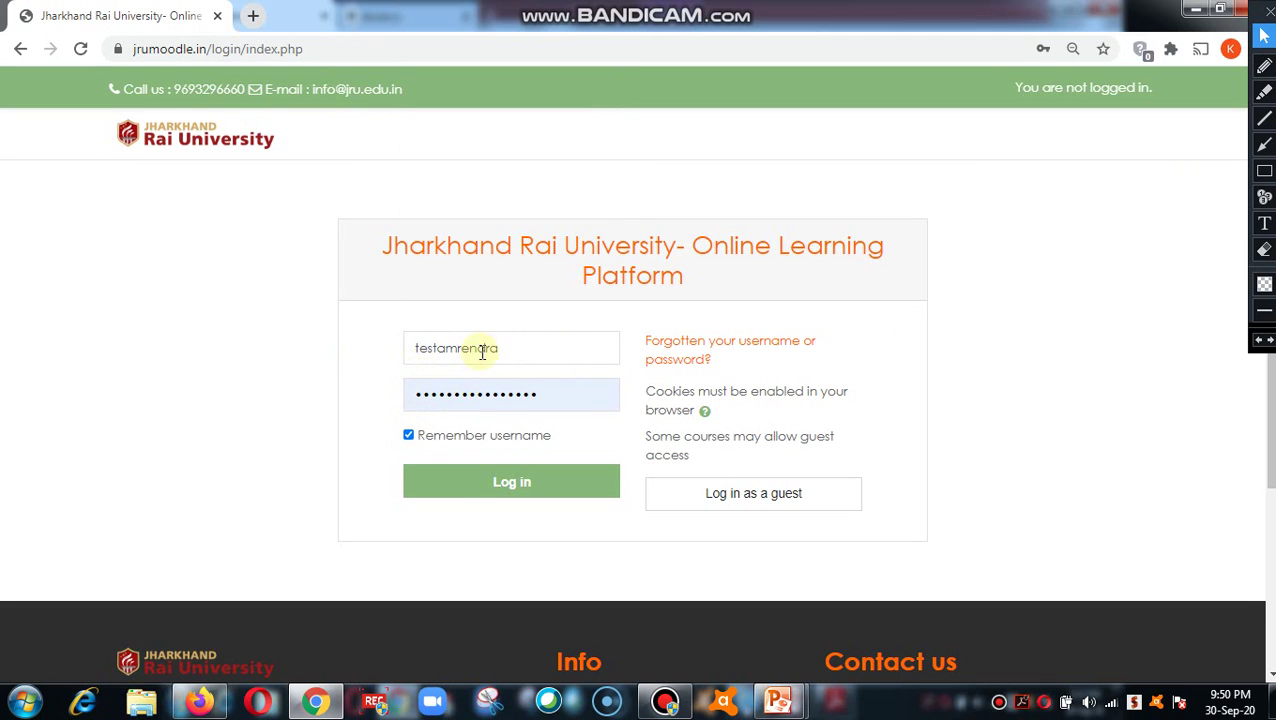
click(472, 484)
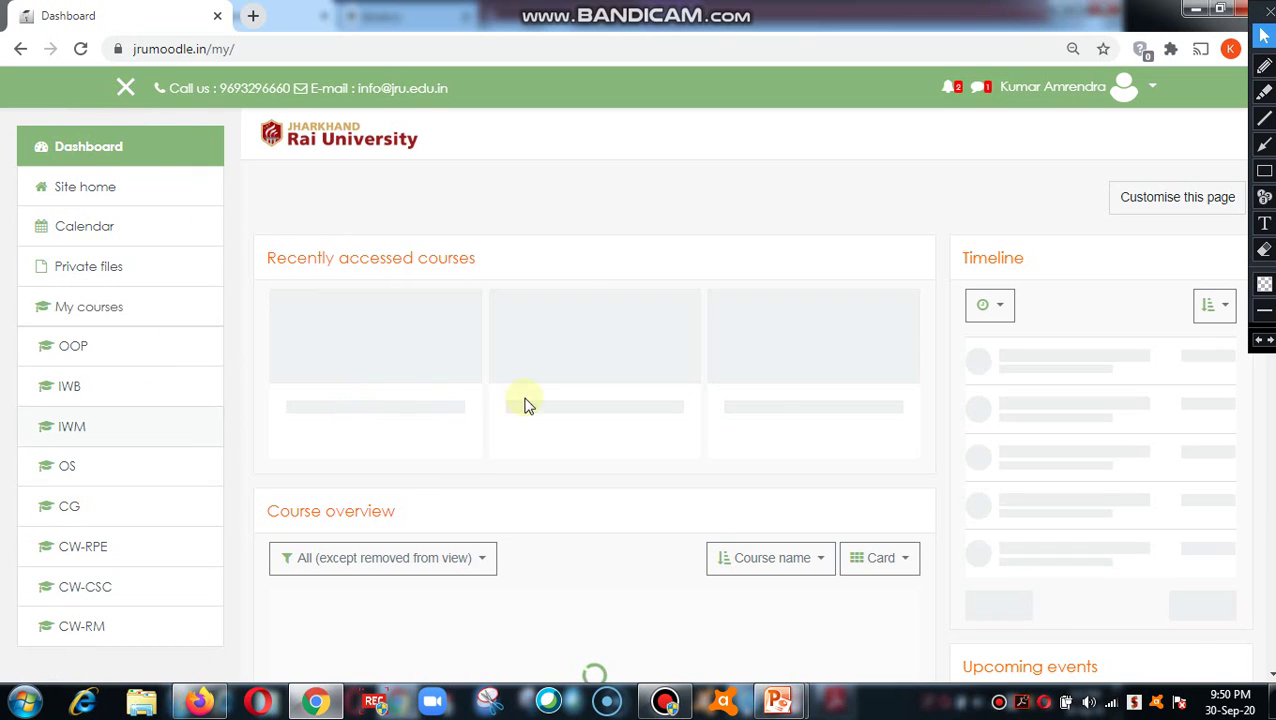
Review the dashboard's upcoming events, calendar, online users and private files sections.
scroll(1020, 410, down, 3)
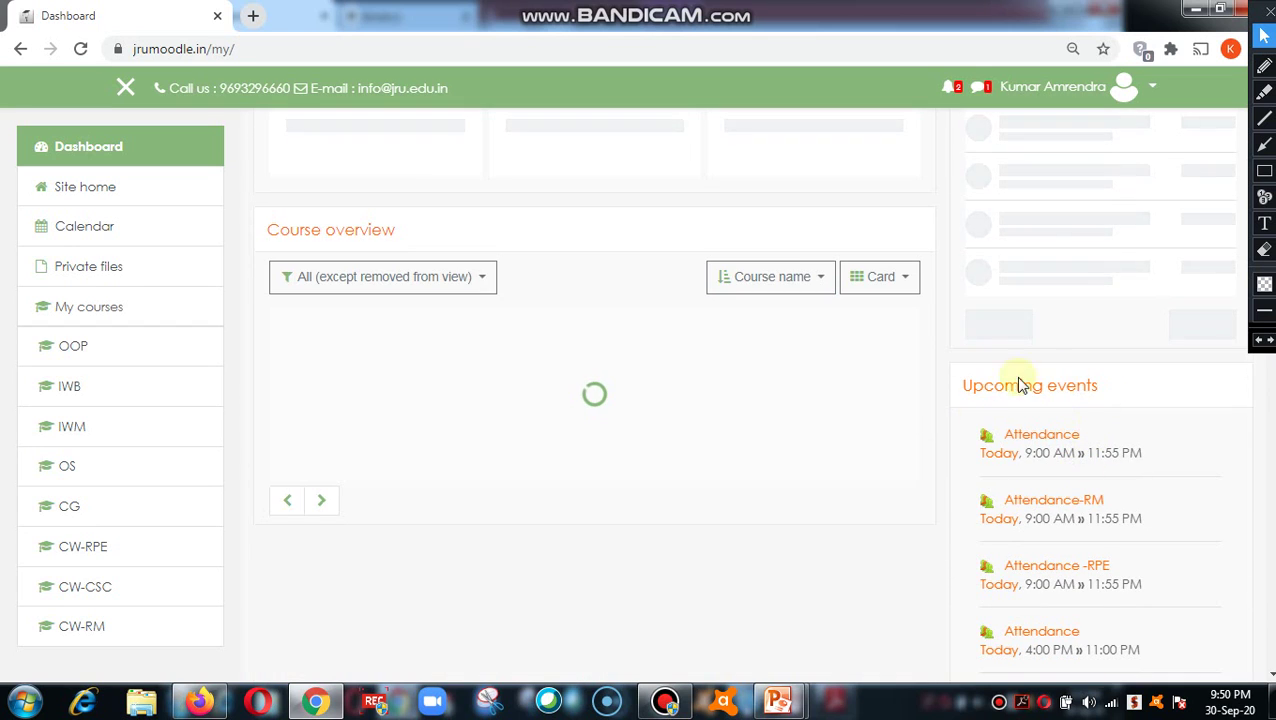
scroll(1062, 447, down, 2)
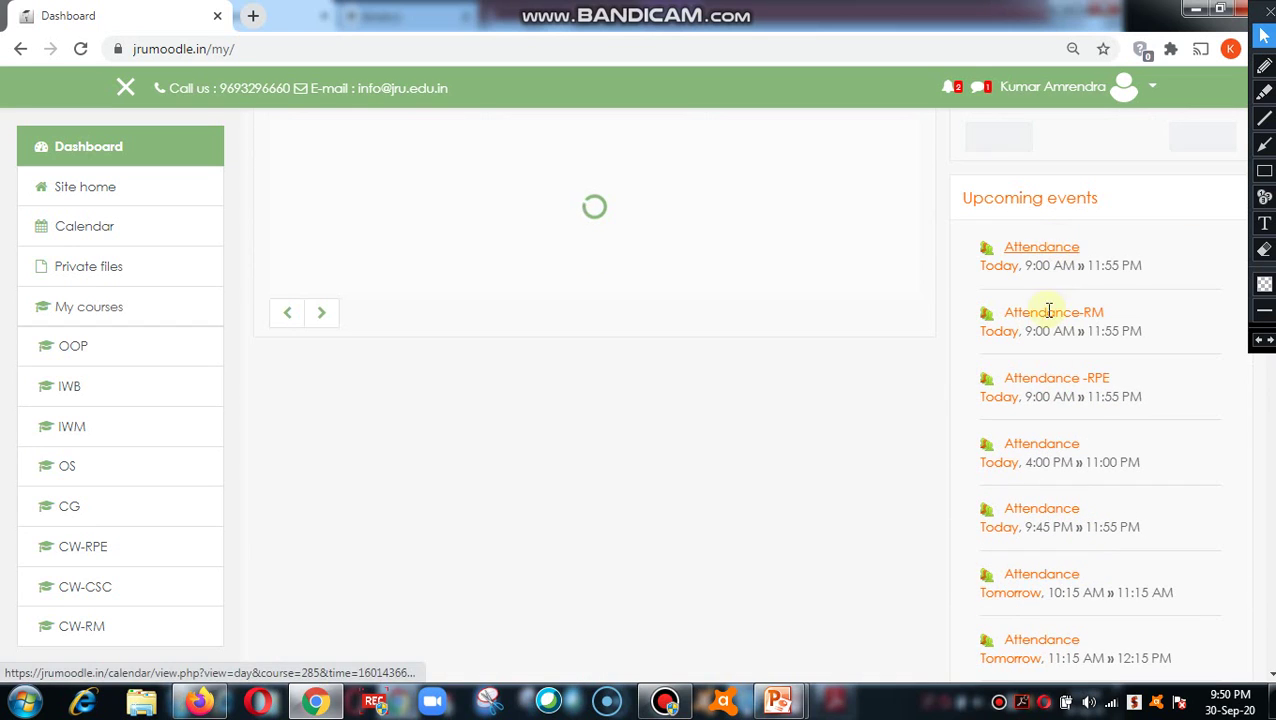
scroll(1040, 528, down, 9)
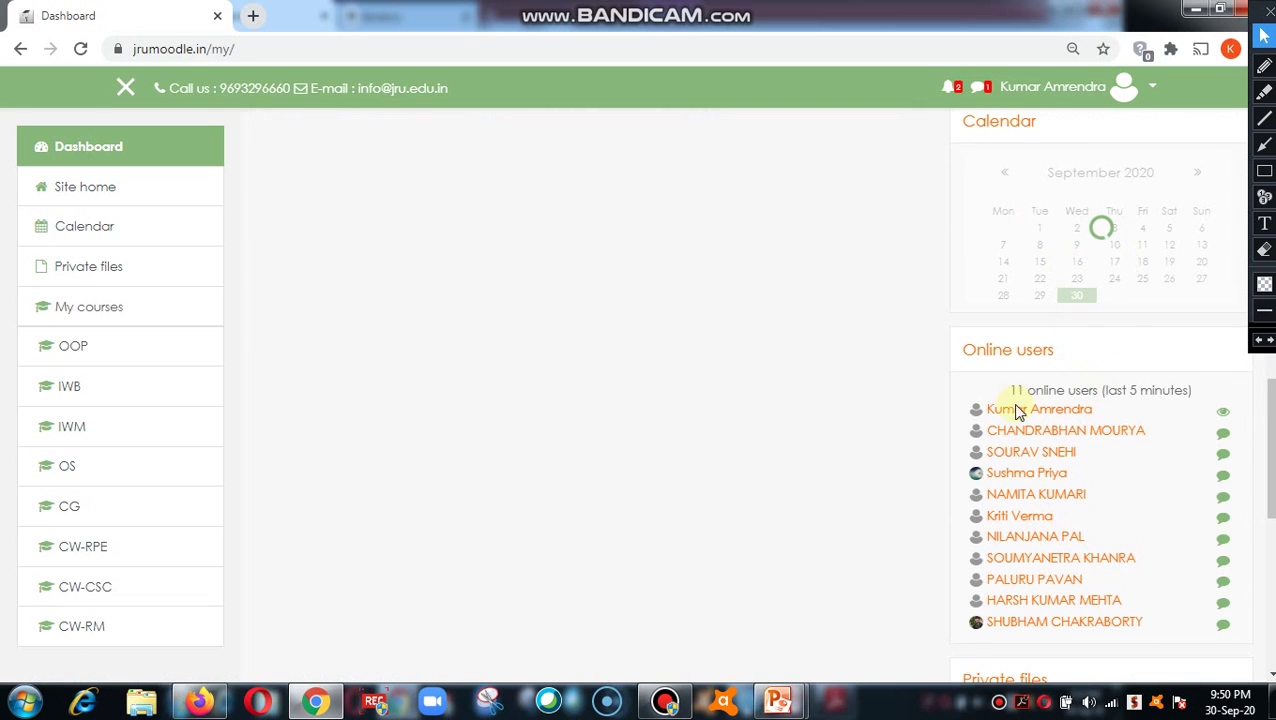
scroll(997, 451, down, 3)
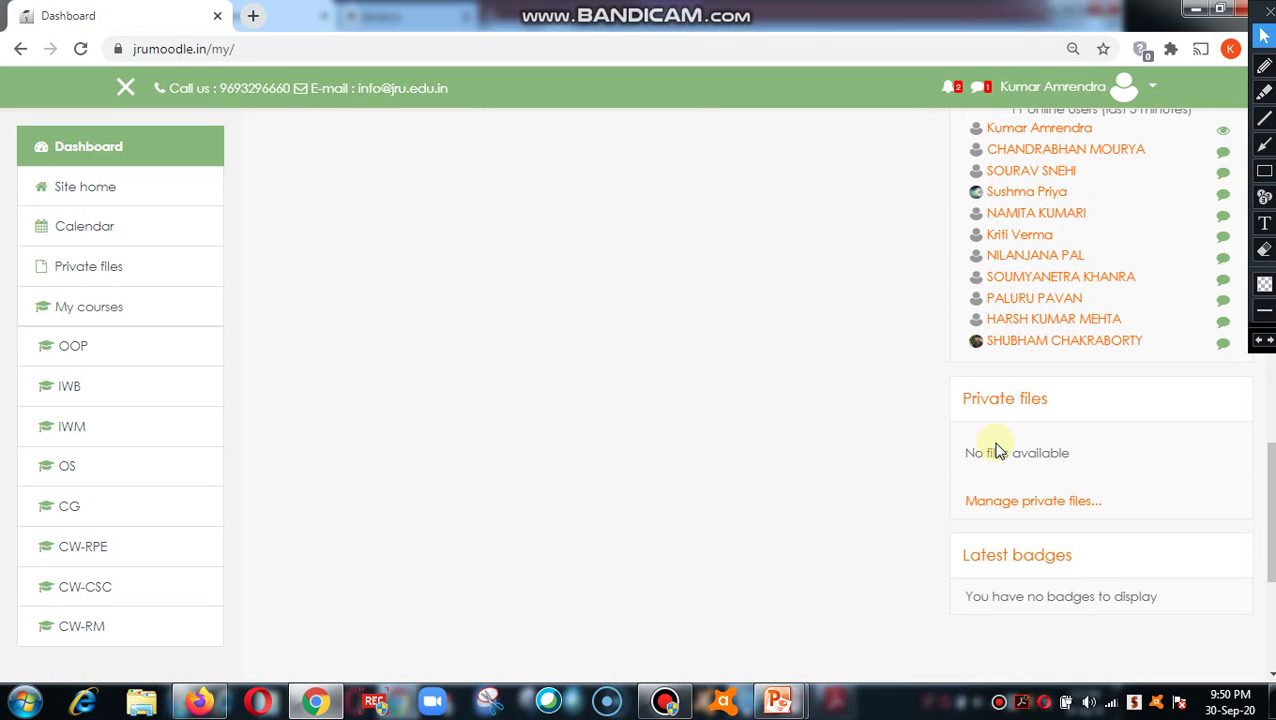
scroll(556, 395, up, 15)
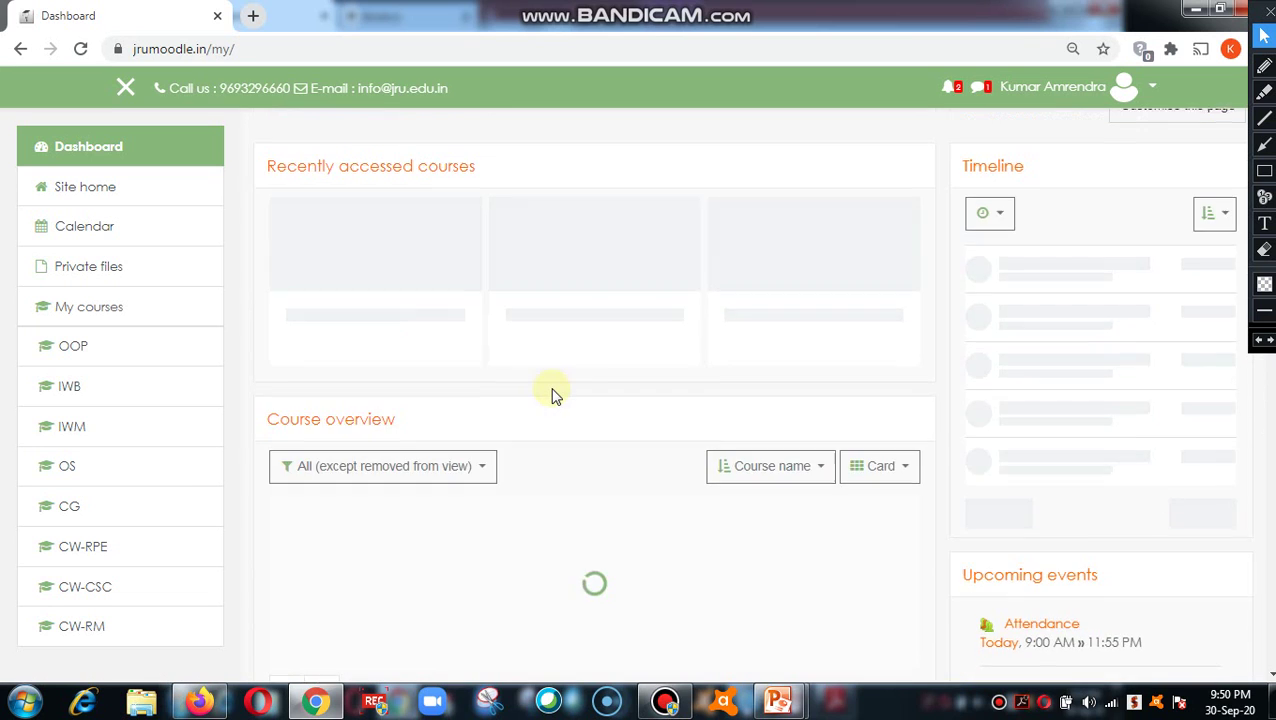
Open the CG (Computer Graphics) course from the dashboard's course list, reloading the page.
click(82, 502)
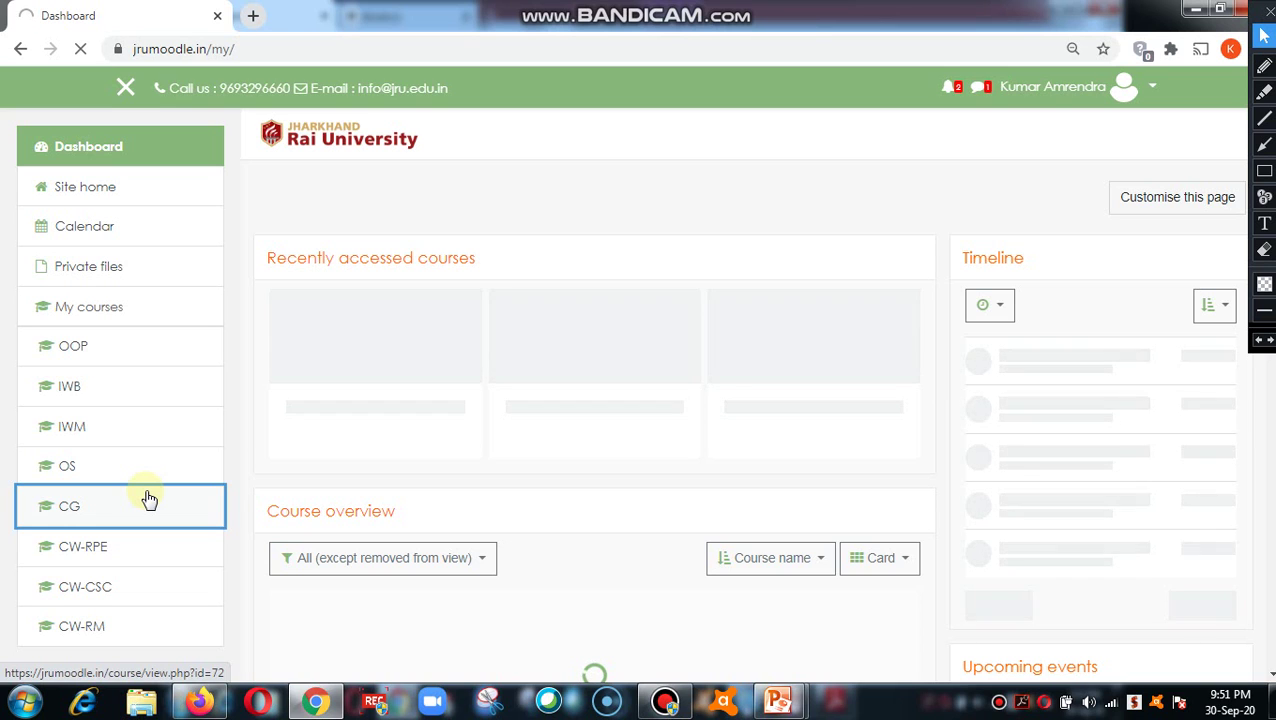
click(80, 48)
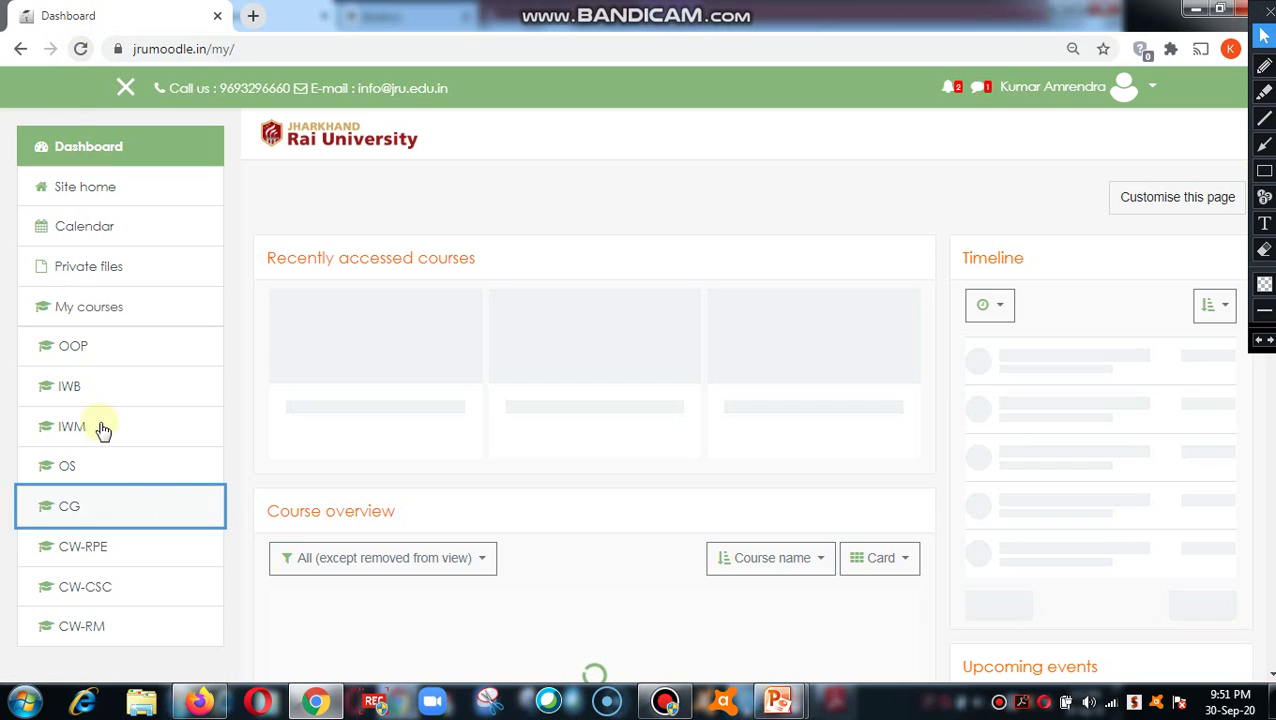
click(70, 505)
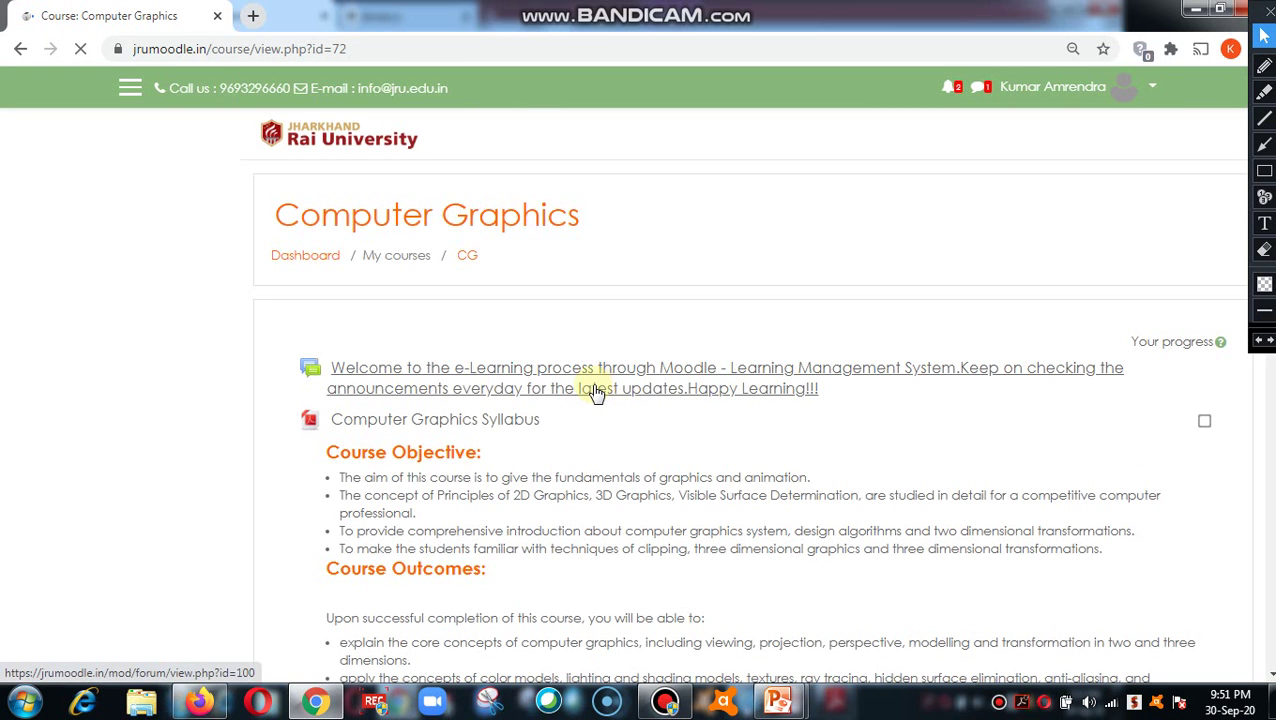
Open the Attendance activity of the Computer Graphics course.
scroll(593, 390, down, 4)
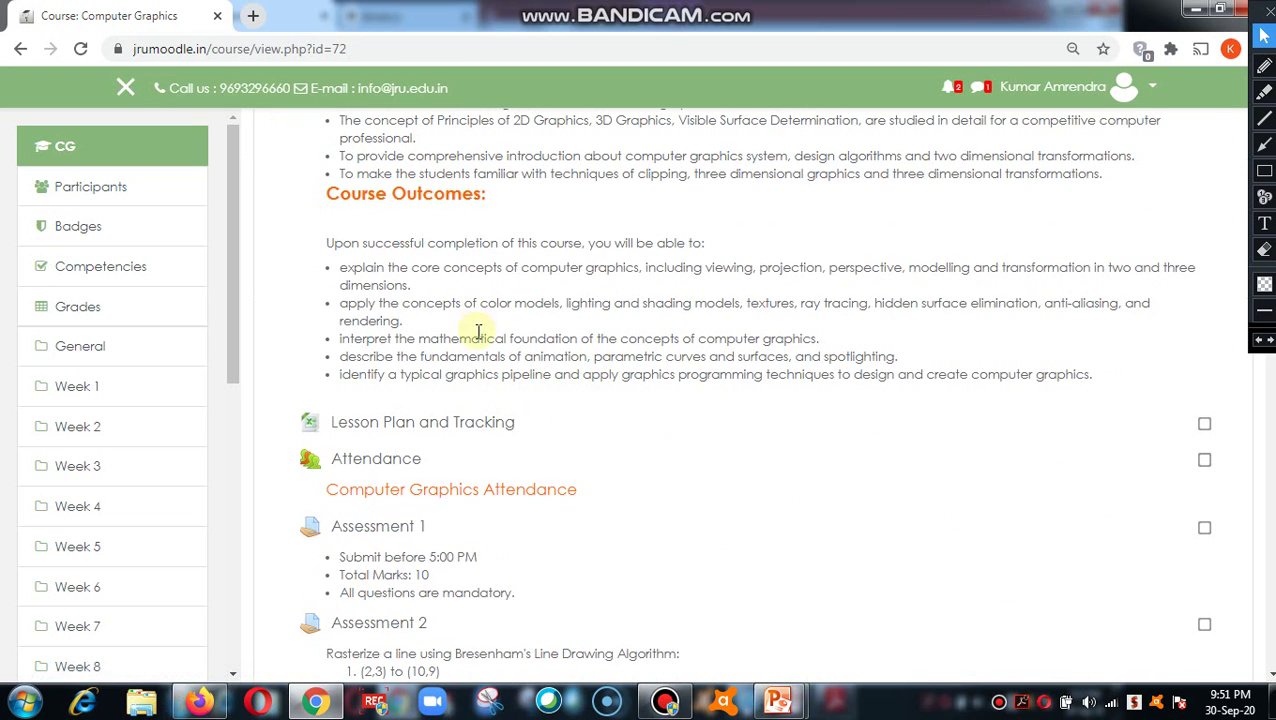
scroll(472, 344, down, 2)
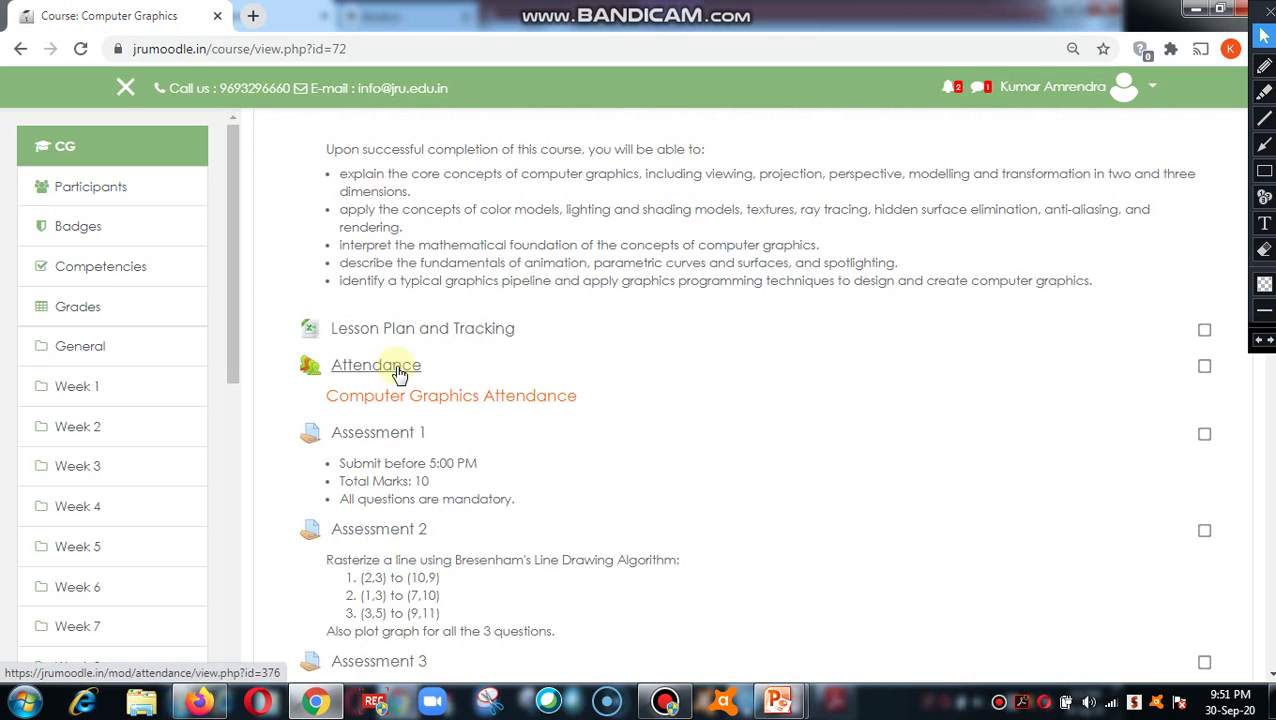
click(400, 368)
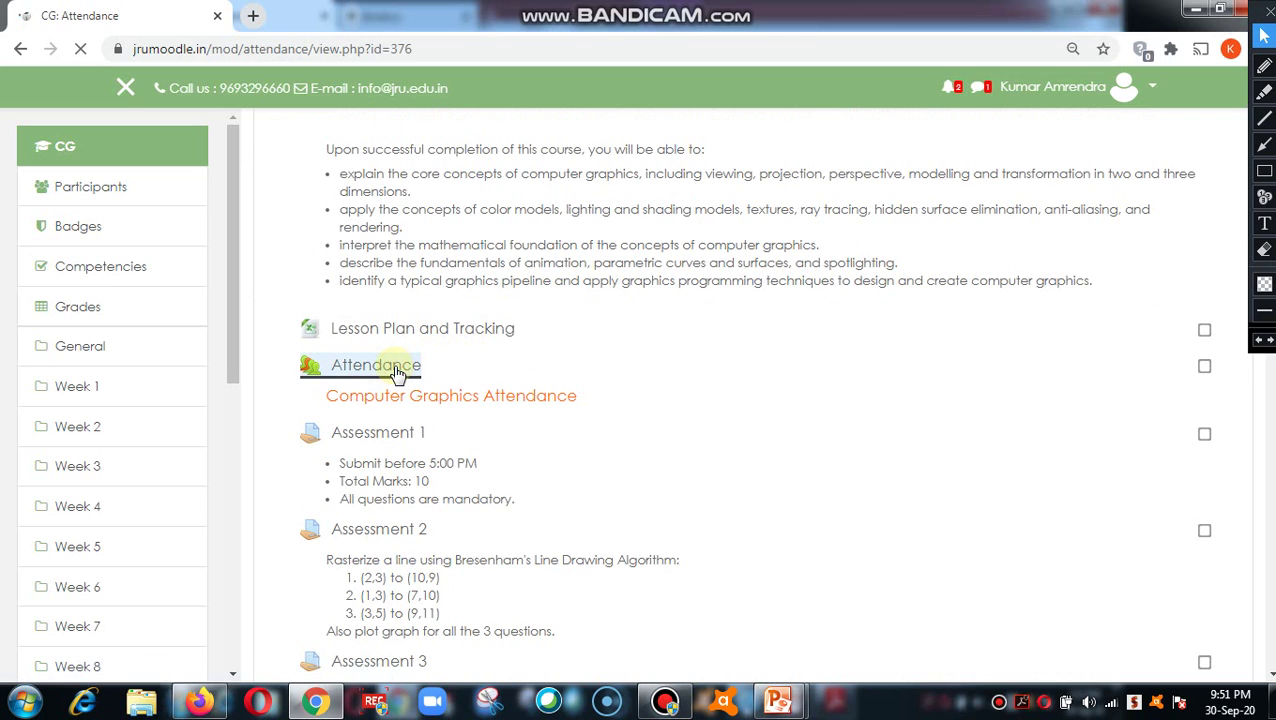
Submit attendance as Present for the Wed 30 Sep 2020 9:45PM session "Demo Attendance Introduction to jrumoodle.in" and save it.
scroll(496, 375, down, 5)
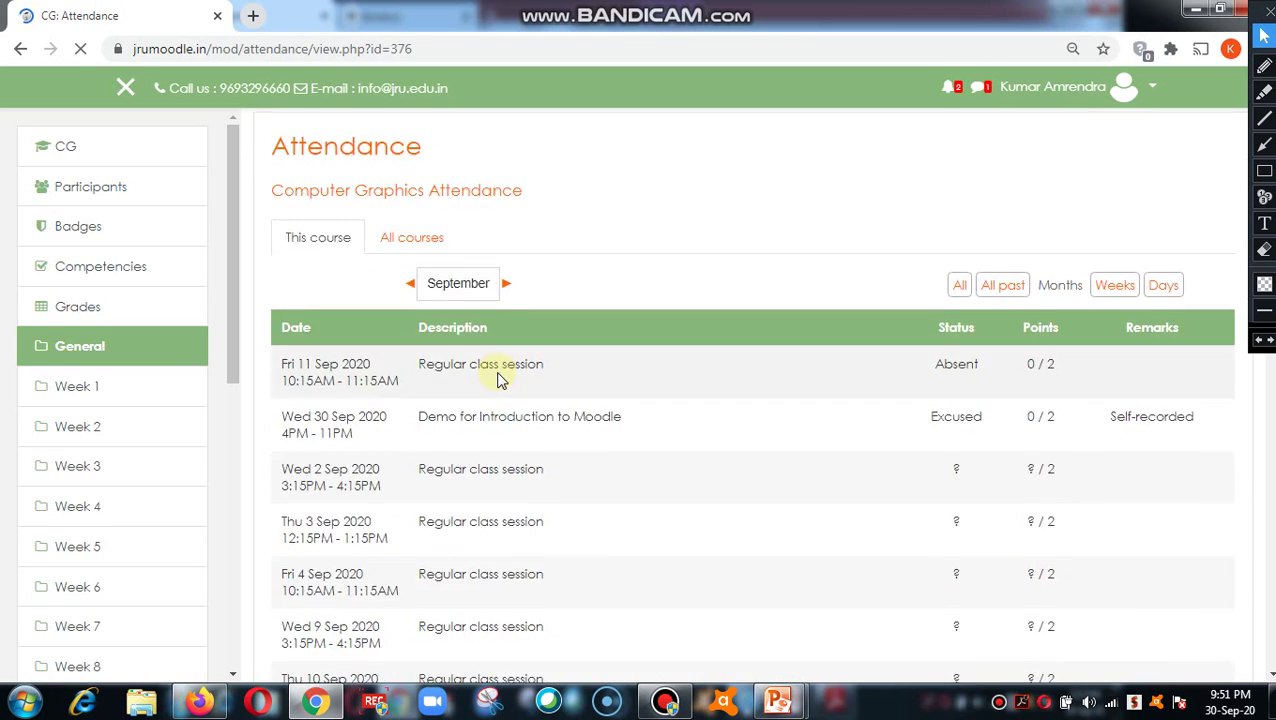
scroll(506, 372, down, 3)
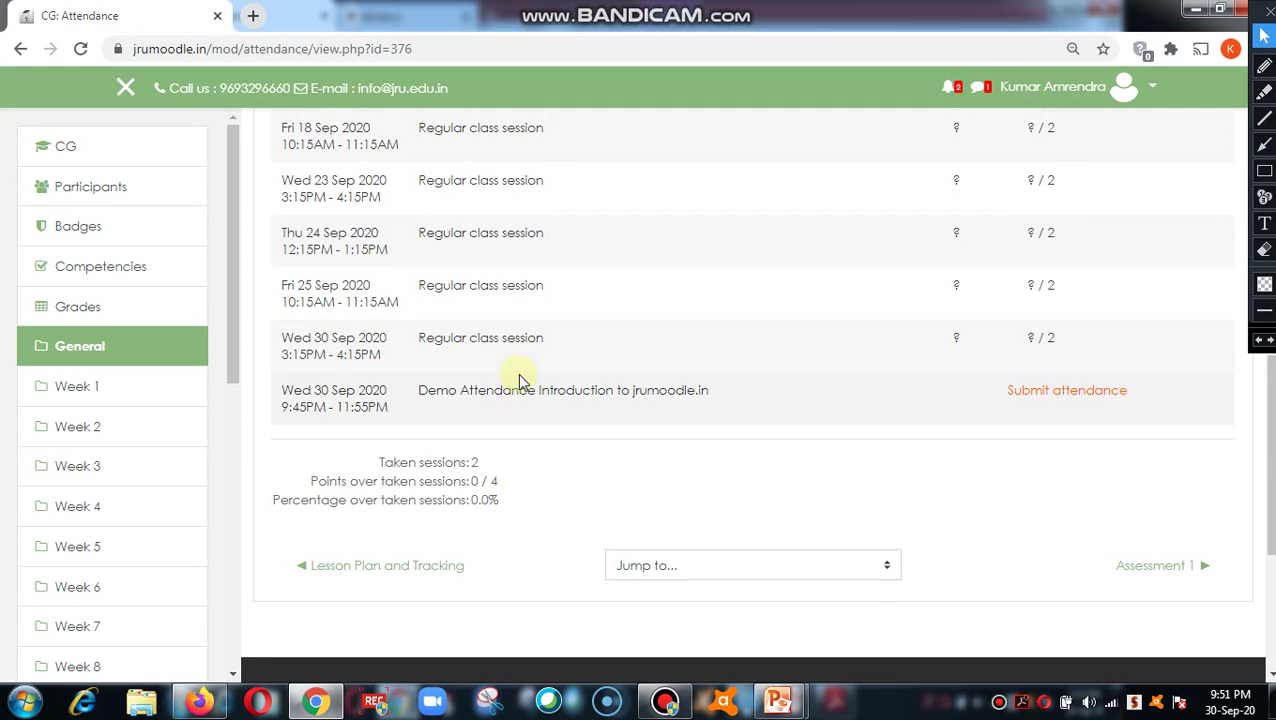
click(1059, 397)
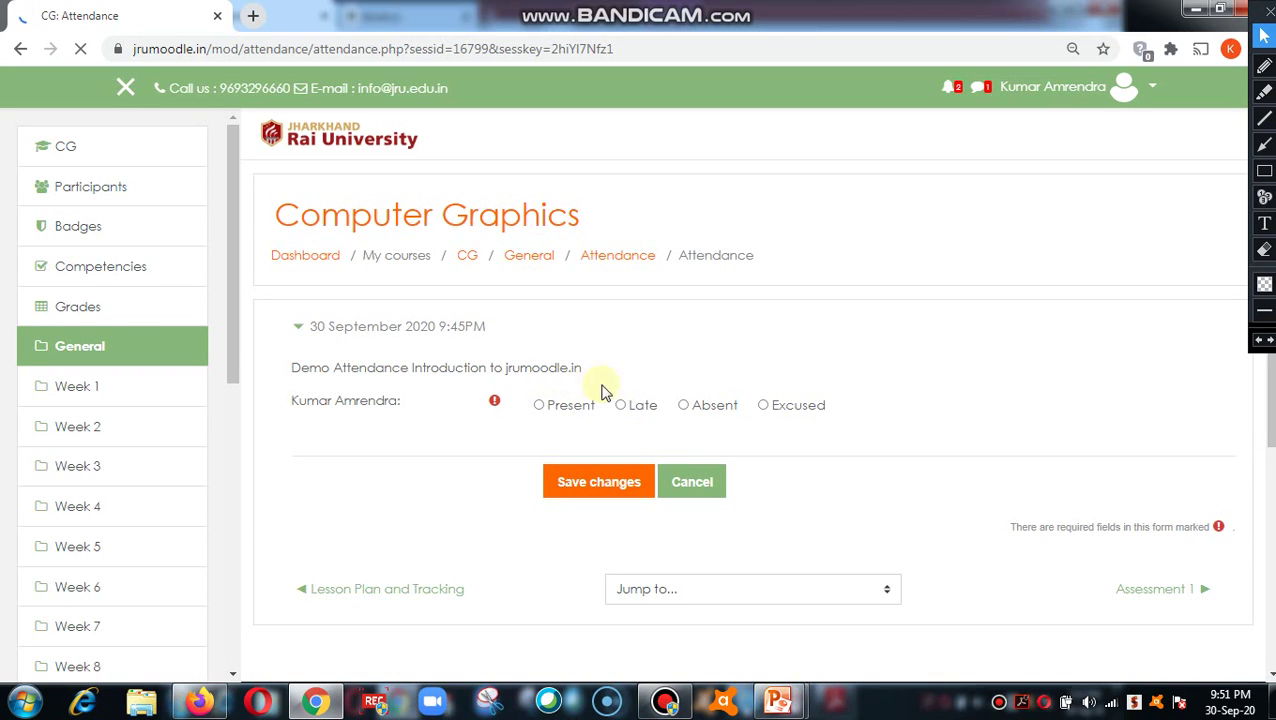
click(539, 405)
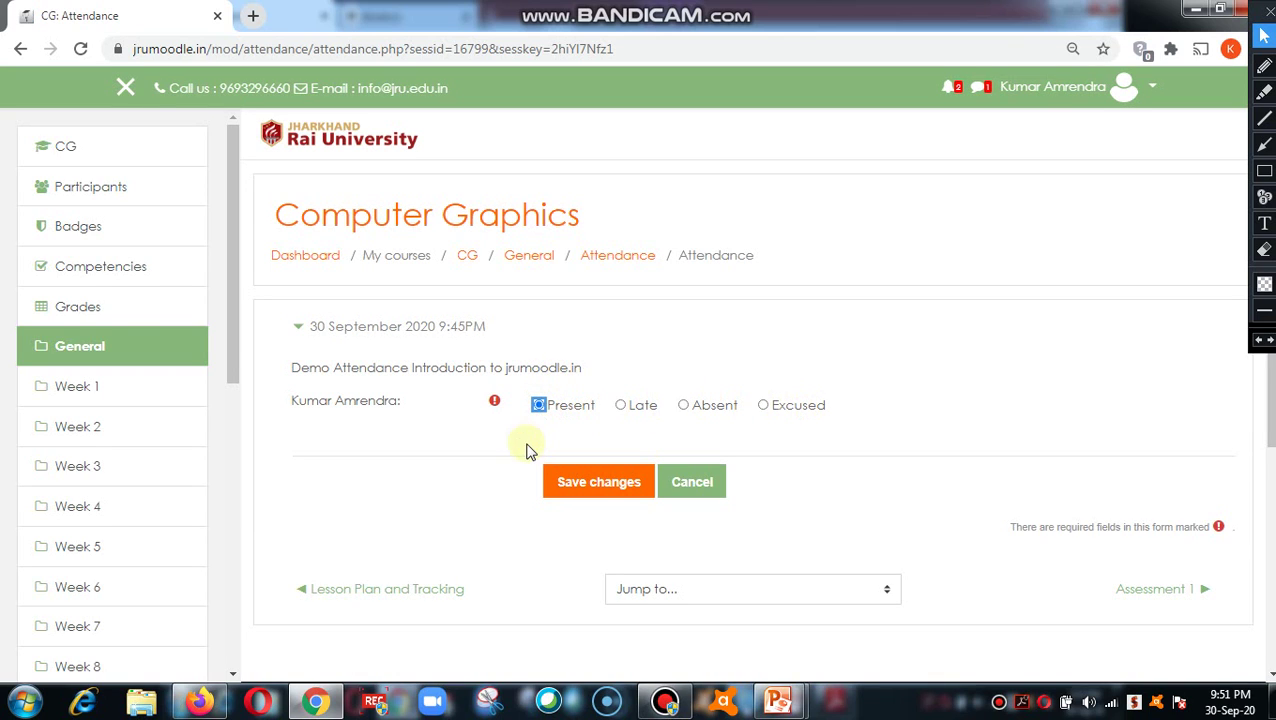
click(598, 482)
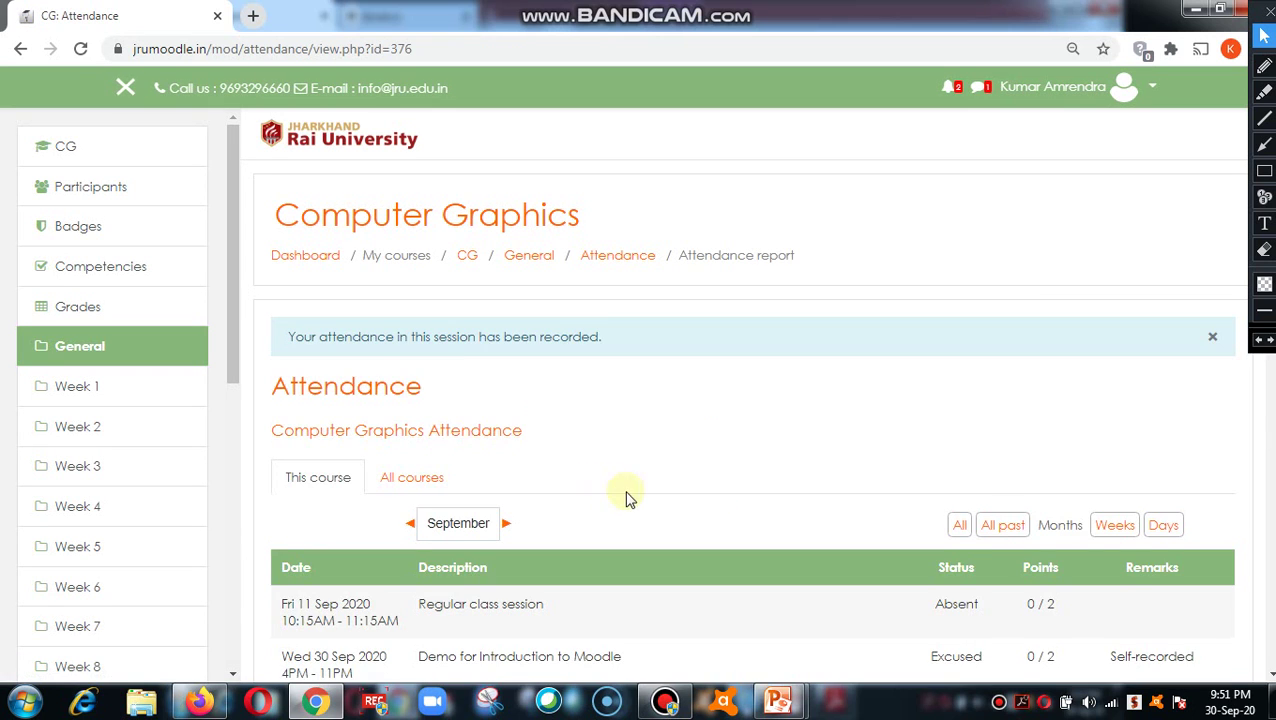
Check the date, status, points and remarks of the "Demo Attendance Introduction to jrumoodle.in" session in the attendance report.
scroll(640, 495, down, 4)
scroll(672, 473, down, 1)
scroll(666, 473, up, 1)
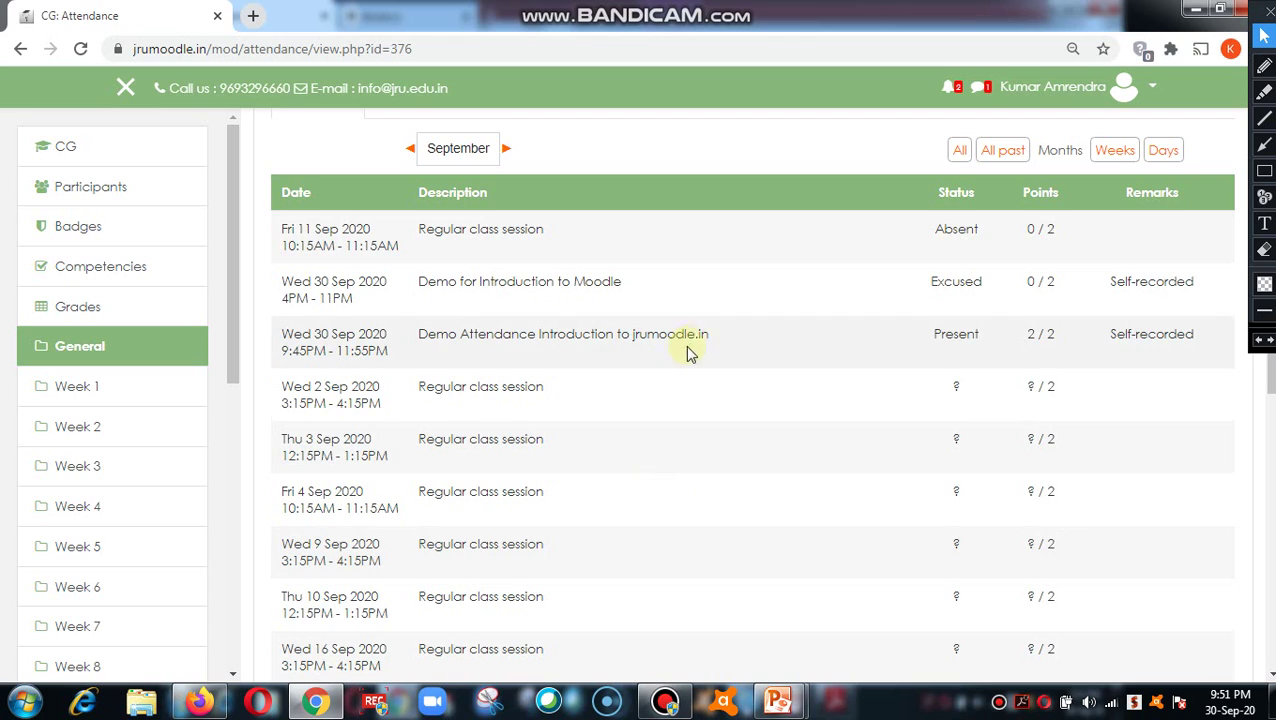
drag(445, 335, 1155, 340)
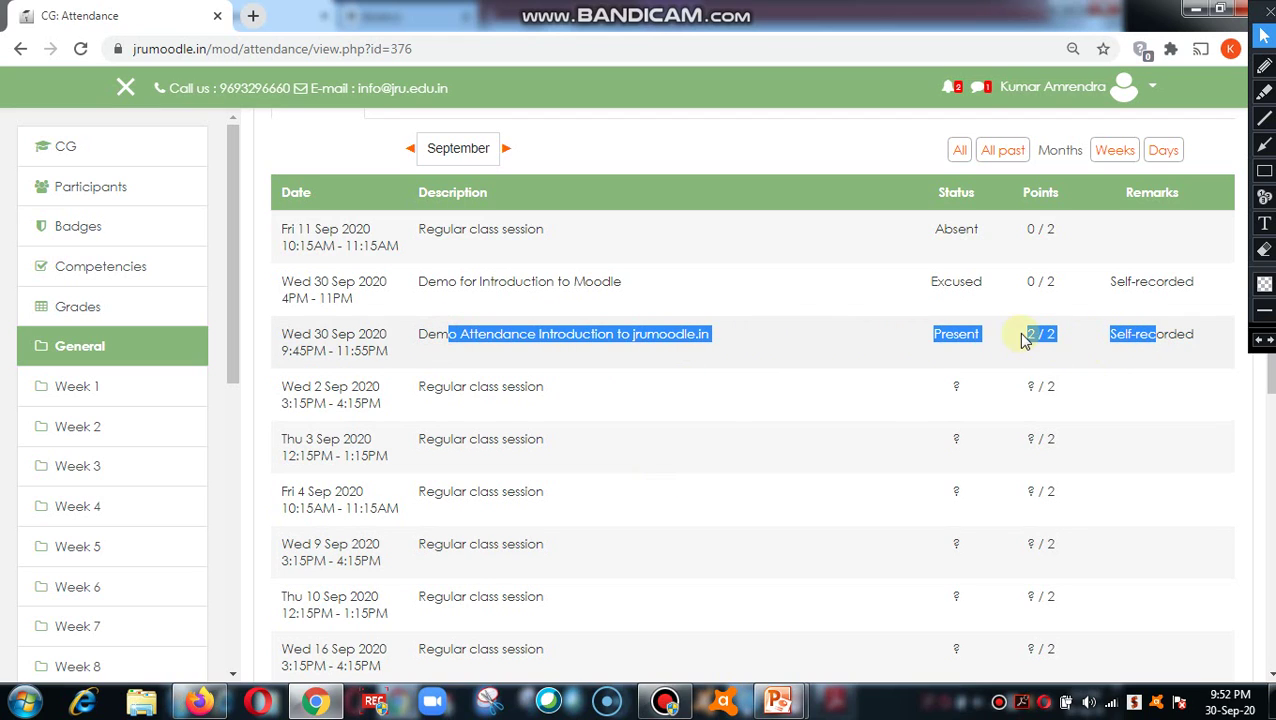
click(1040, 334)
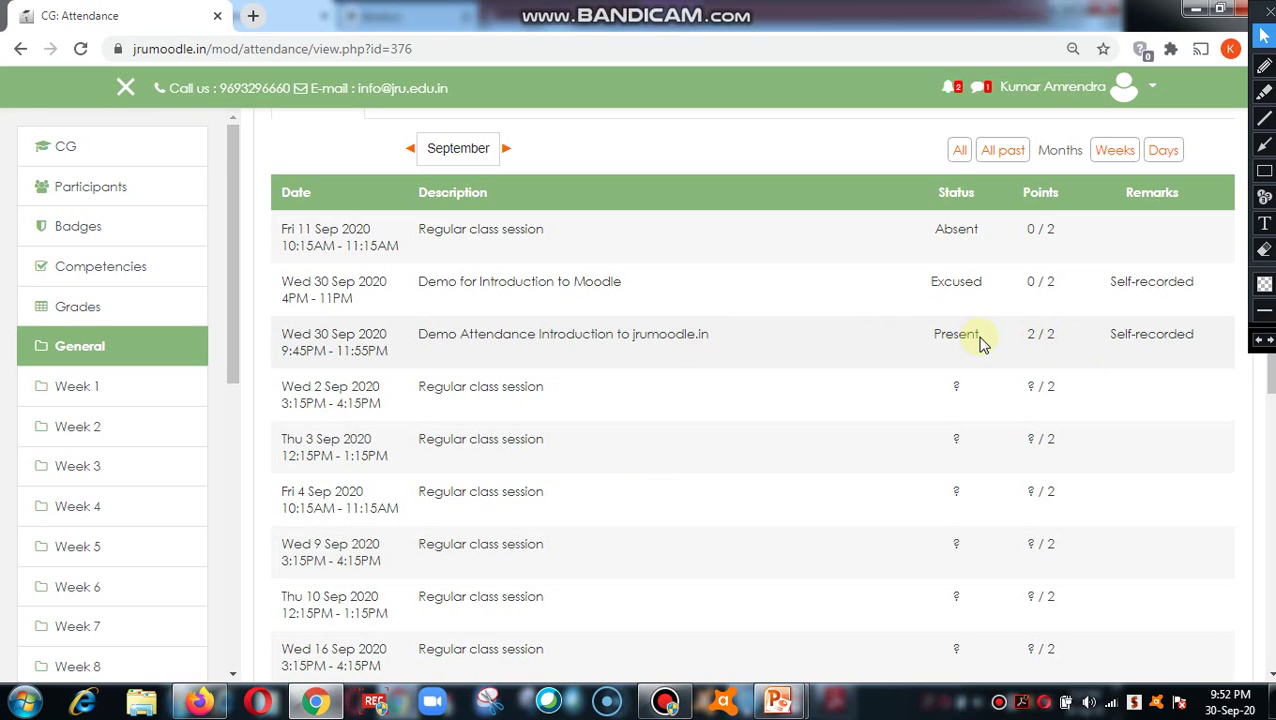
triple_click(306, 338)
drag(314, 338, 333, 338)
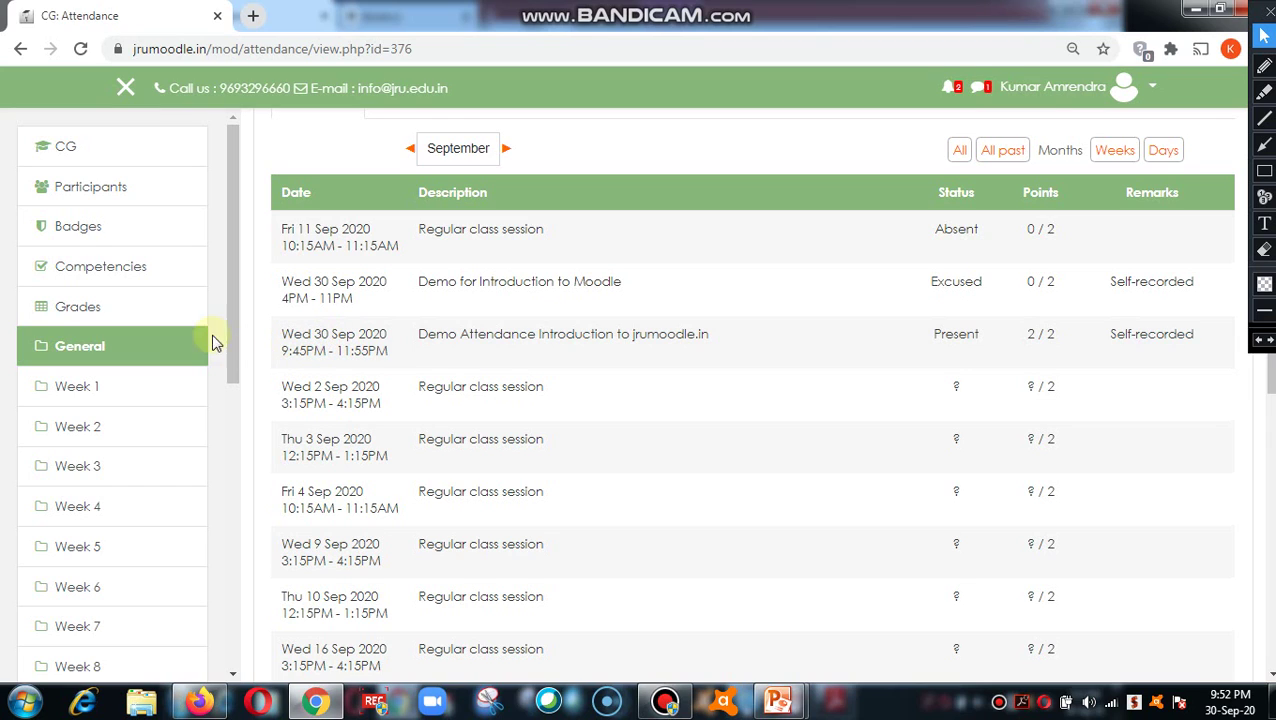
Return to the CG course page and open "Lecture 1: Introduction to Computer Graphics" from Week 1 in a new tab.
click(129, 152)
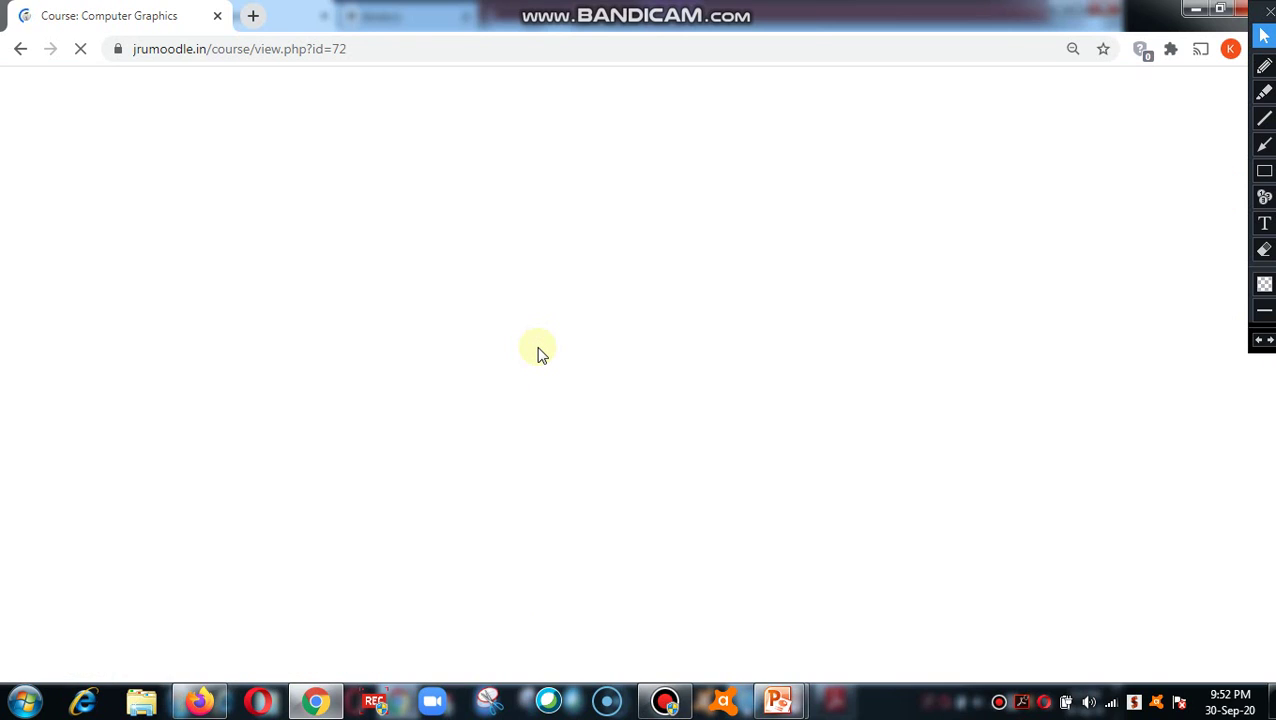
scroll(545, 360, down, 8)
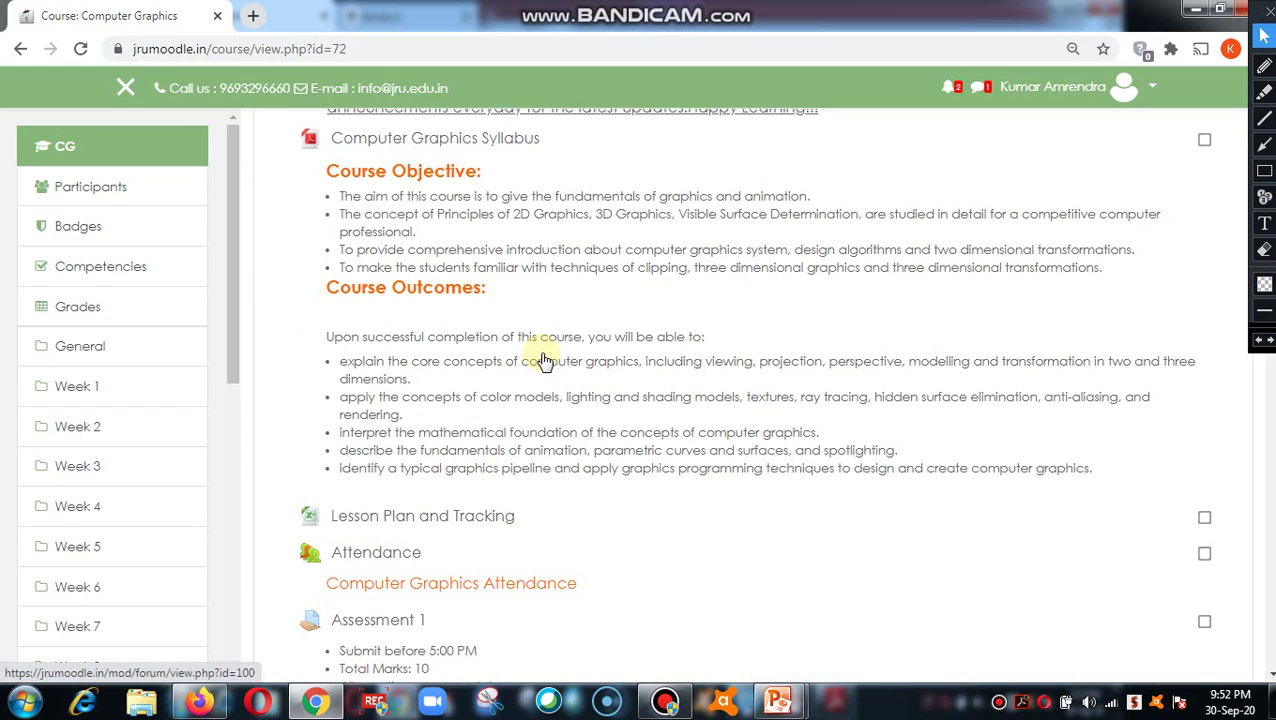
scroll(543, 361, down, 2)
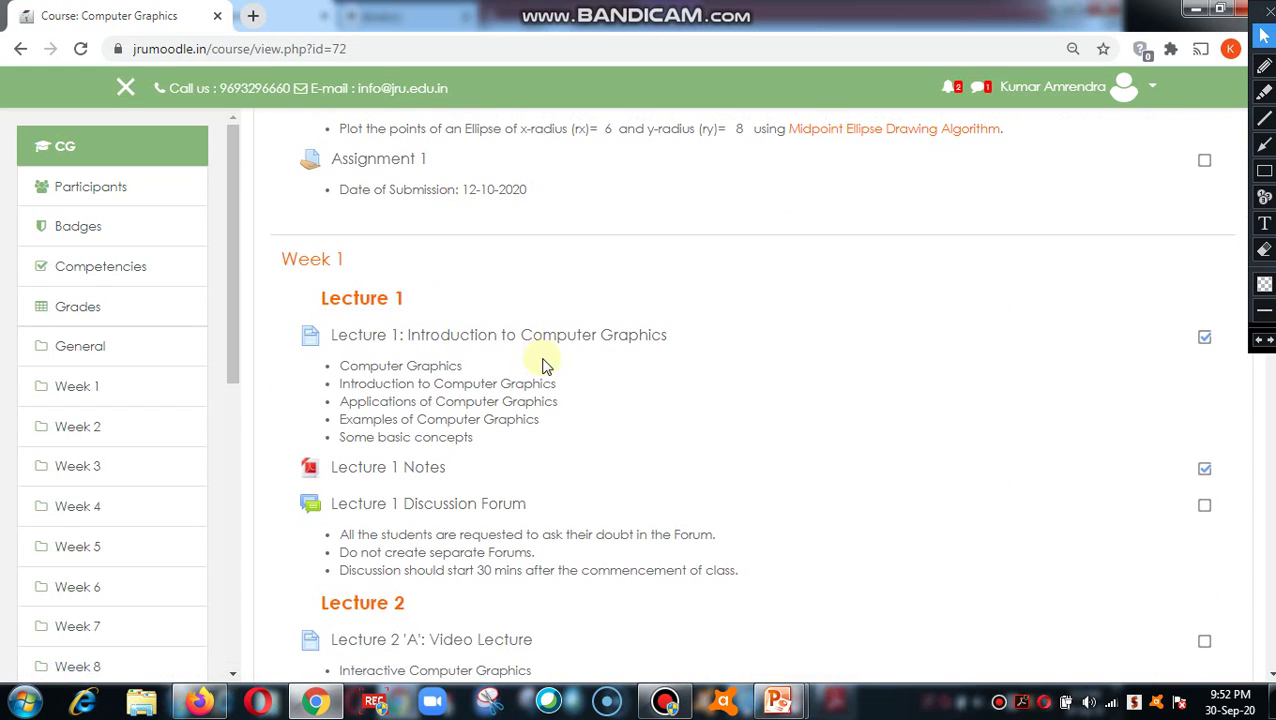
scroll(325, 272, down, 1)
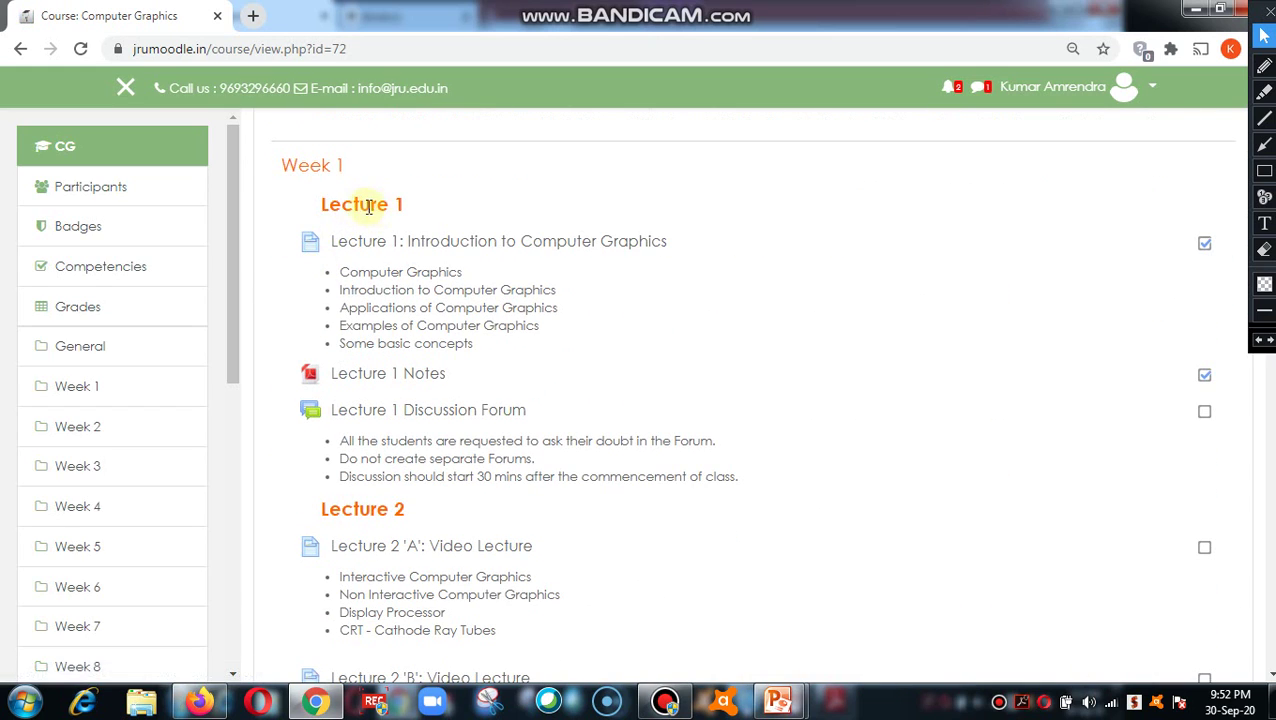
right_click(411, 244)
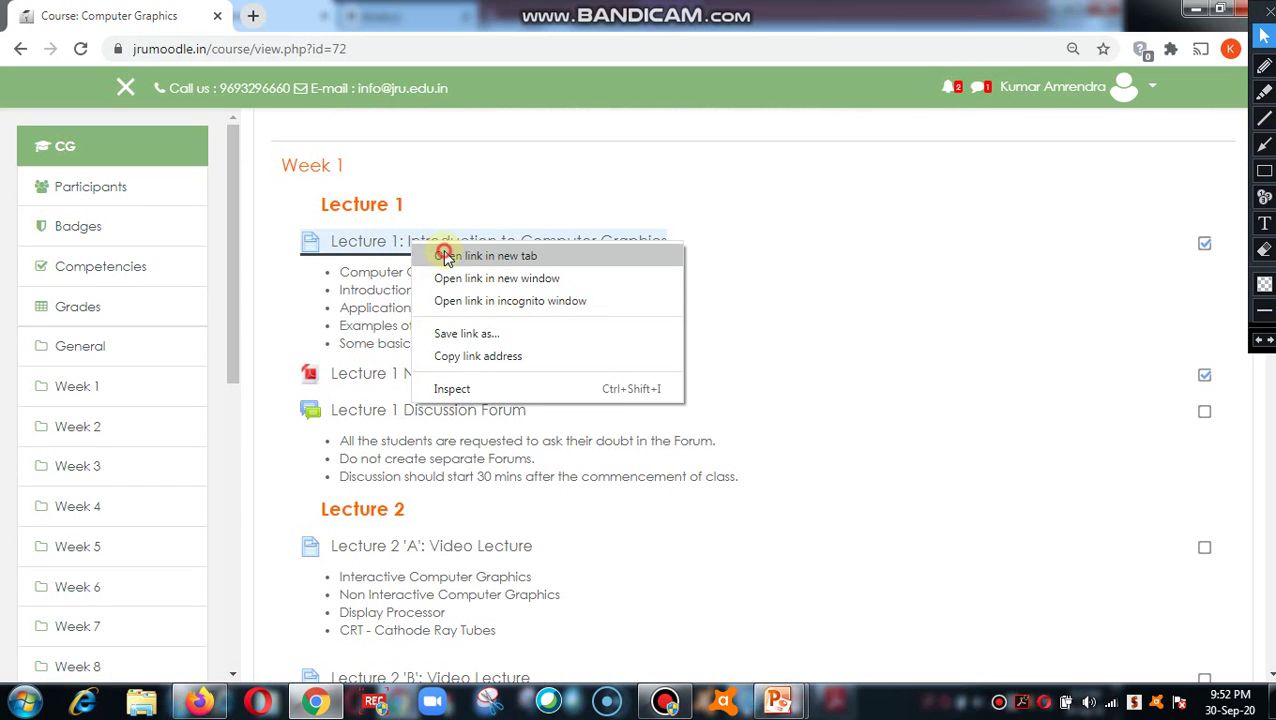
click(446, 256)
Open Lecture 1 Notes and Lecture 1 Discussion Forum from Week 1 in separate new tabs.
right_click(413, 378)
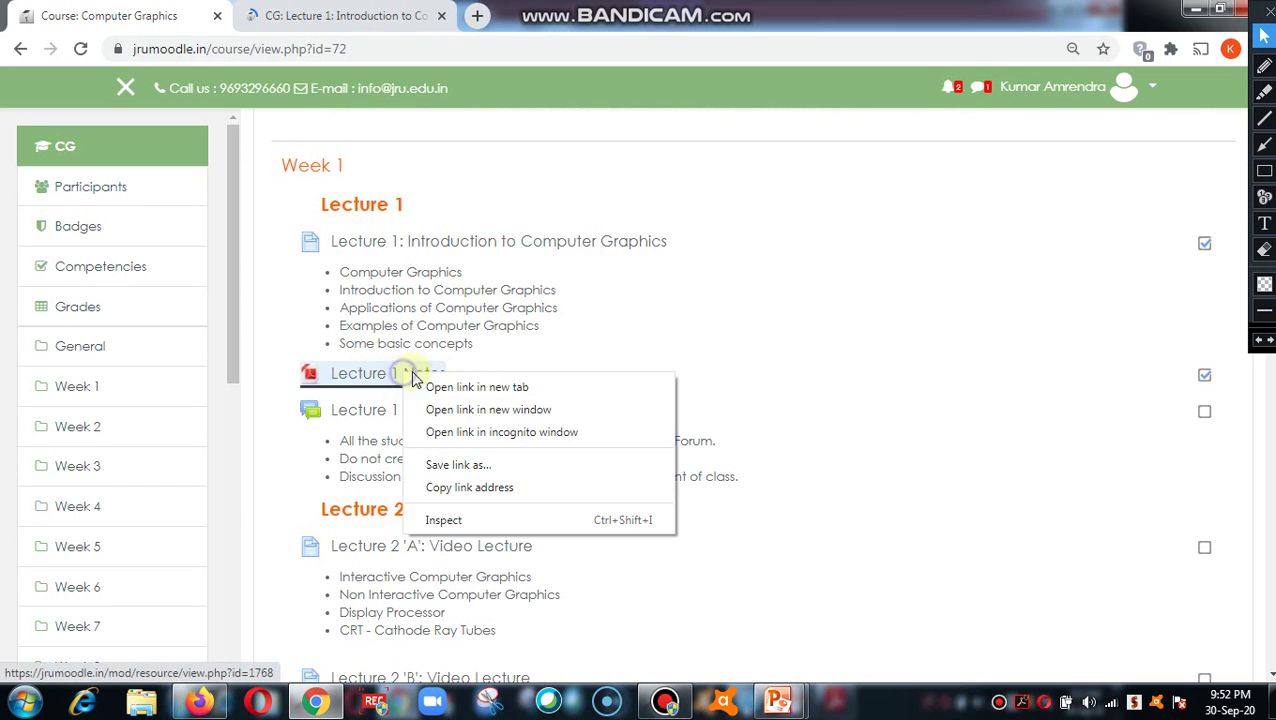
click(462, 387)
scroll(478, 333, down, 1)
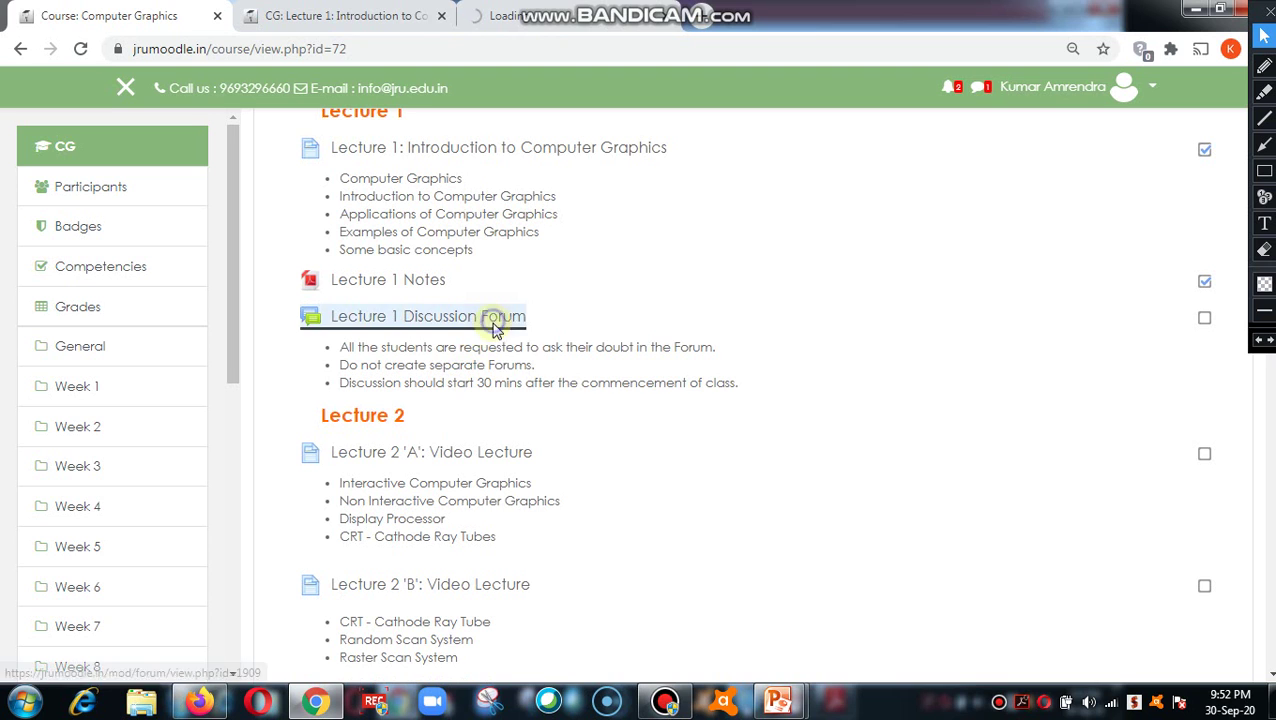
right_click(495, 330)
click(553, 340)
Look through the course's weekly lectures, notes and discussion forums from Week 1 to Week 5, plus the weeks in the course navigation.
scroll(379, 332, down, 1)
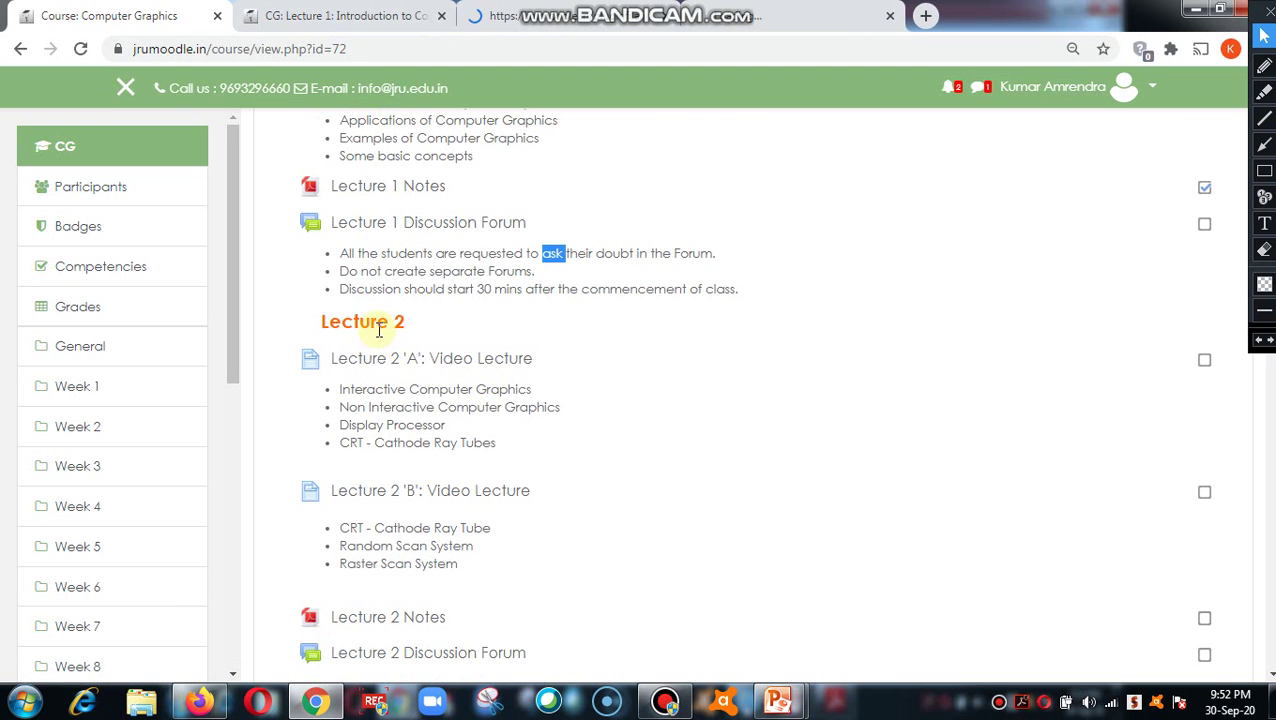
scroll(379, 331, down, 8)
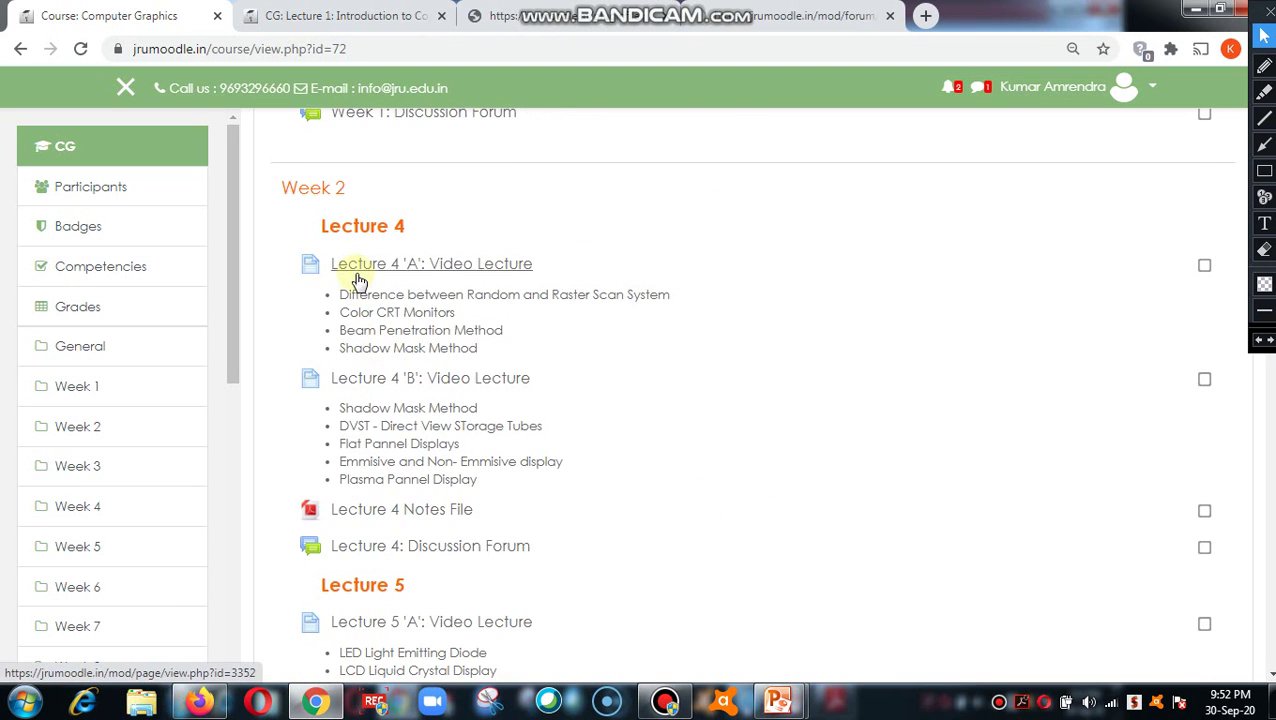
scroll(359, 281, up, 11)
scroll(369, 314, down, 2)
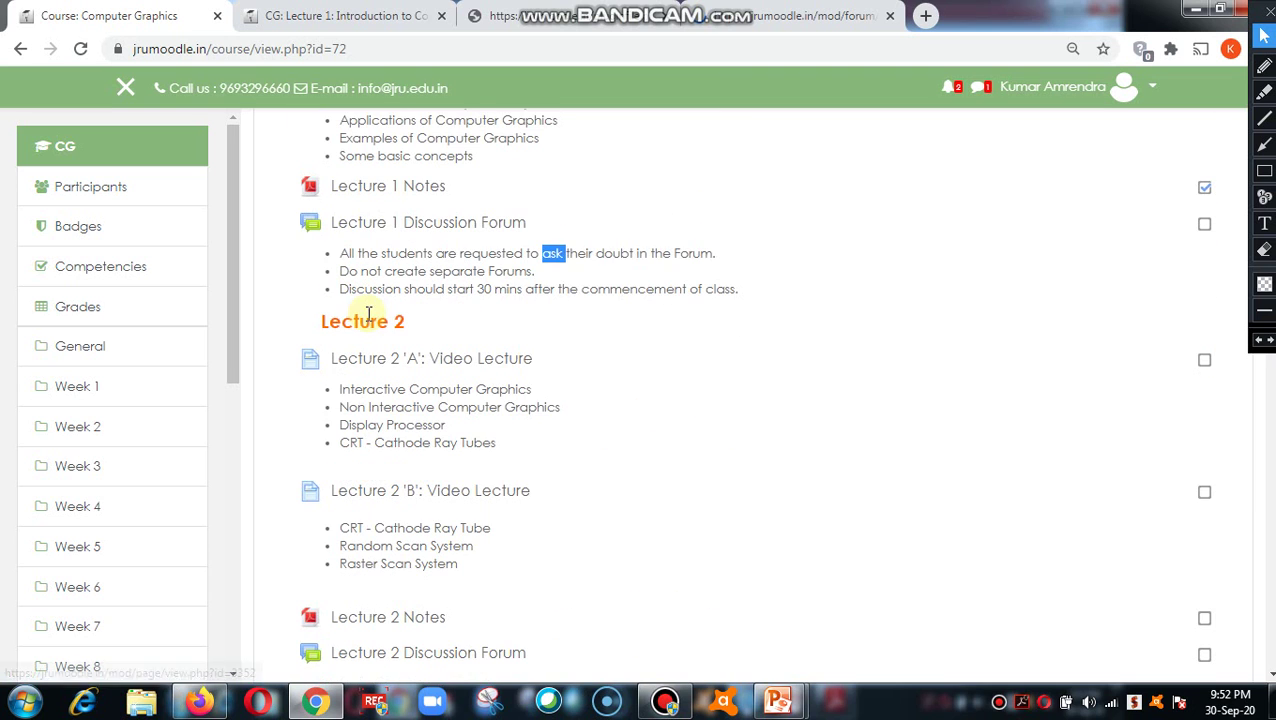
scroll(370, 333, down, 8)
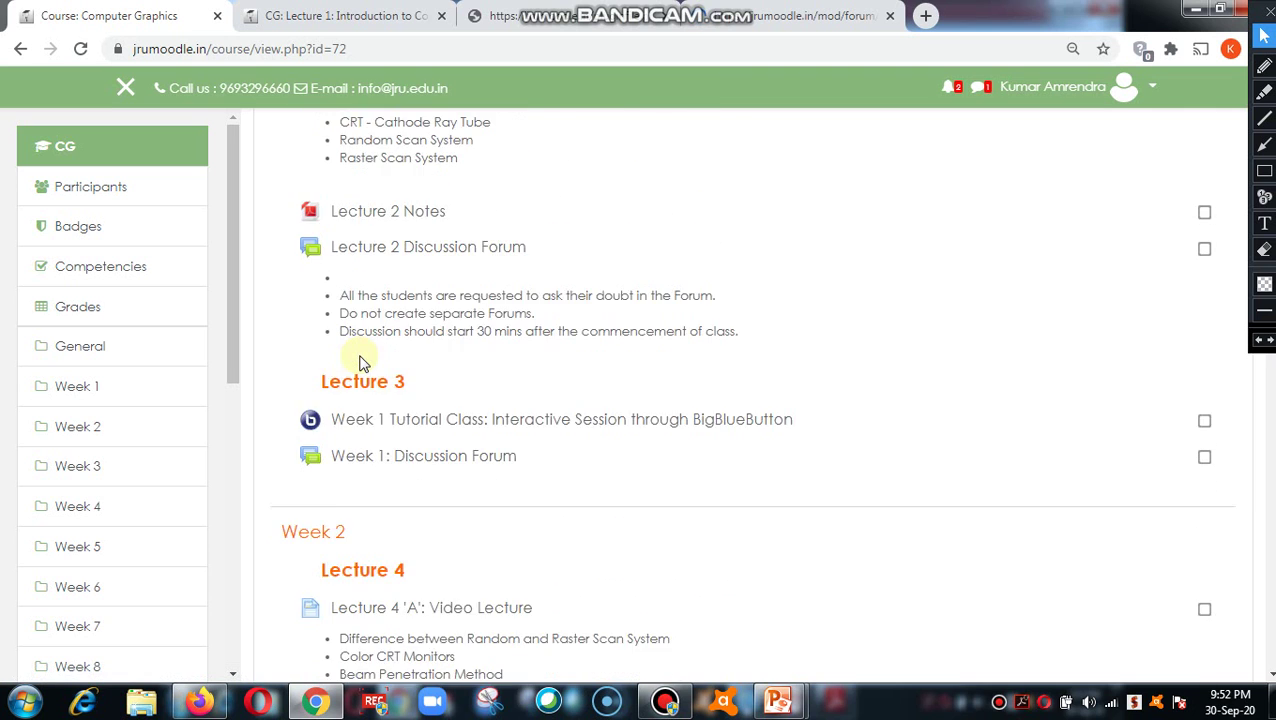
scroll(362, 366, down, 20)
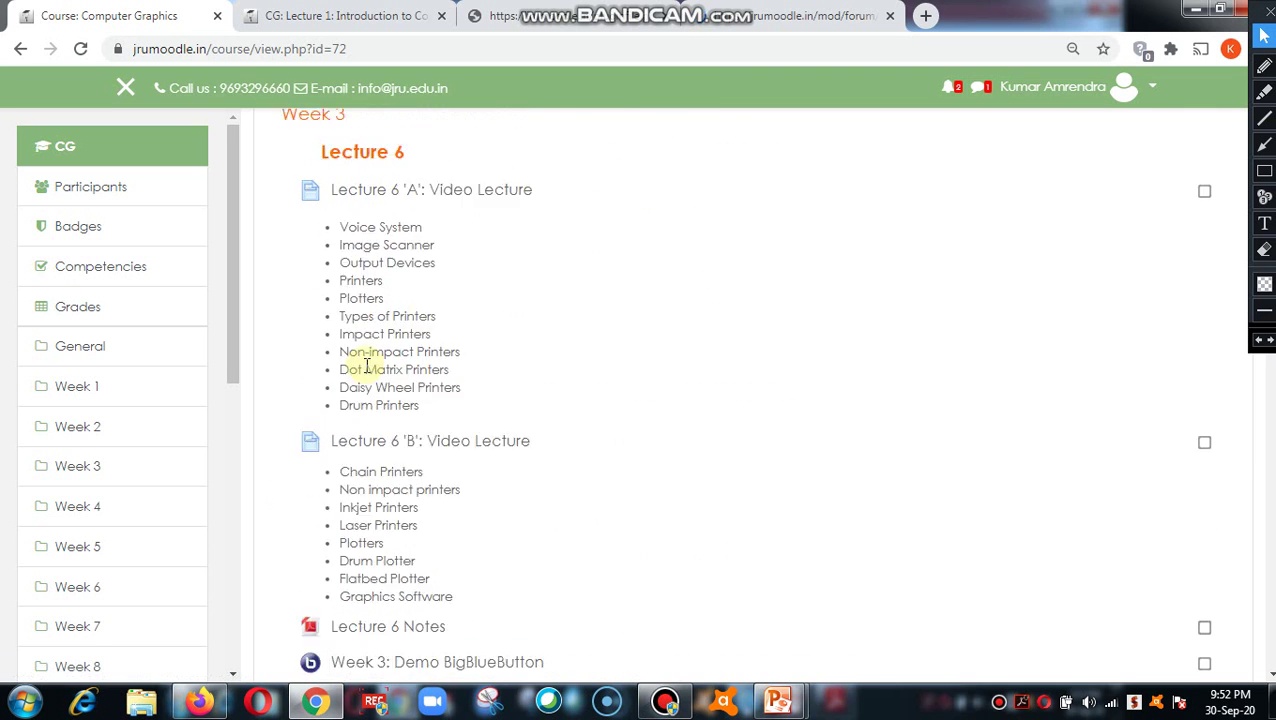
scroll(110, 443, down, 5)
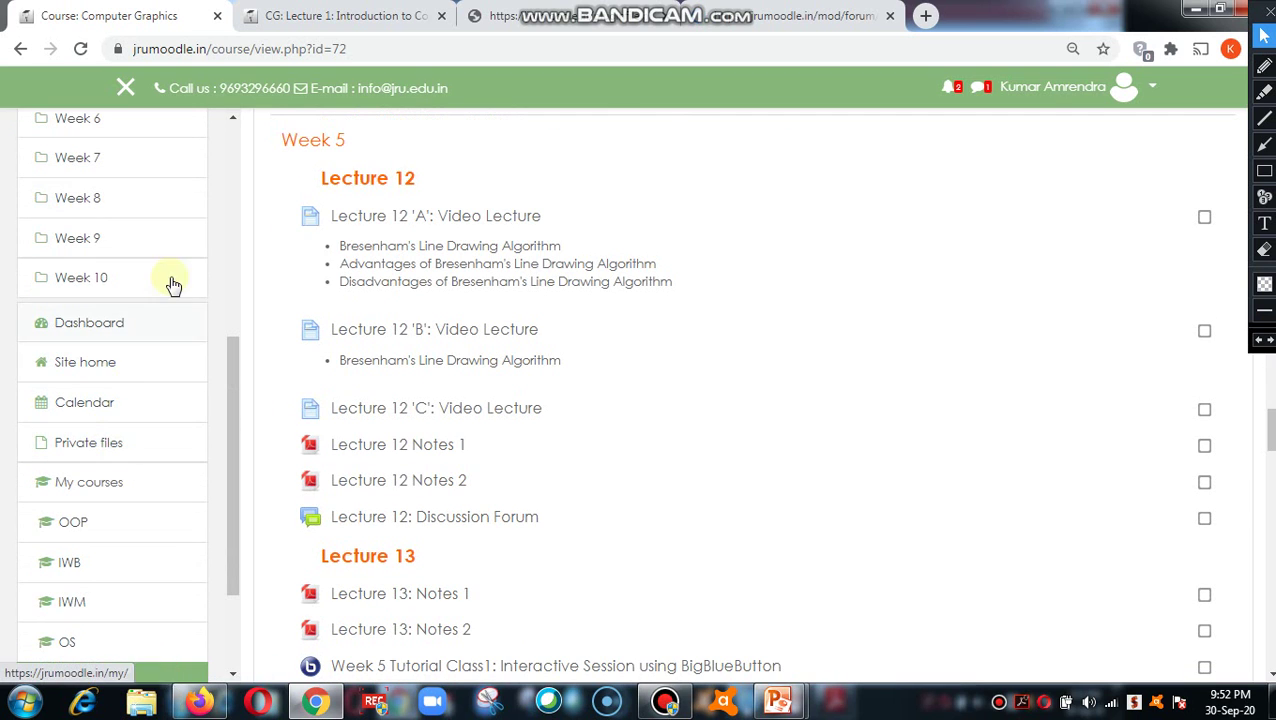
scroll(171, 282, up, 5)
scroll(292, 313, up, 2)
Switch to the Lecture 1: Introduction to Computer Graphics tab and play its video.
click(322, 18)
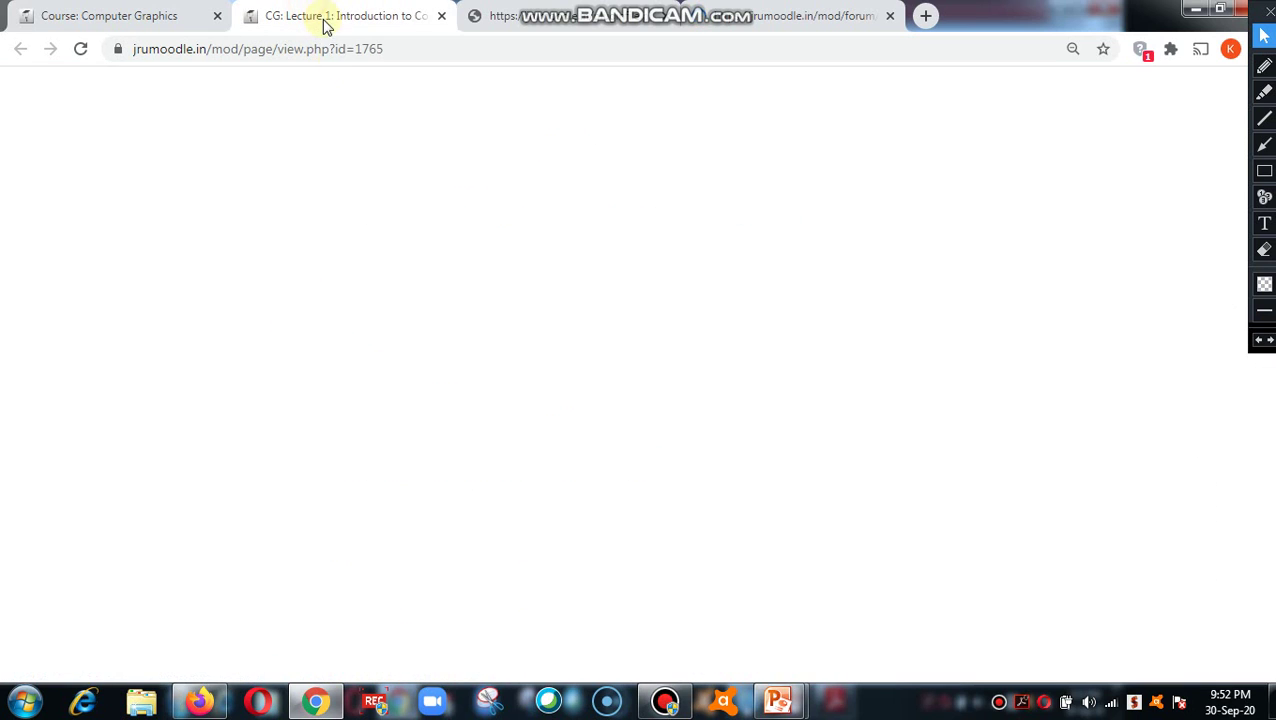
click(647, 413)
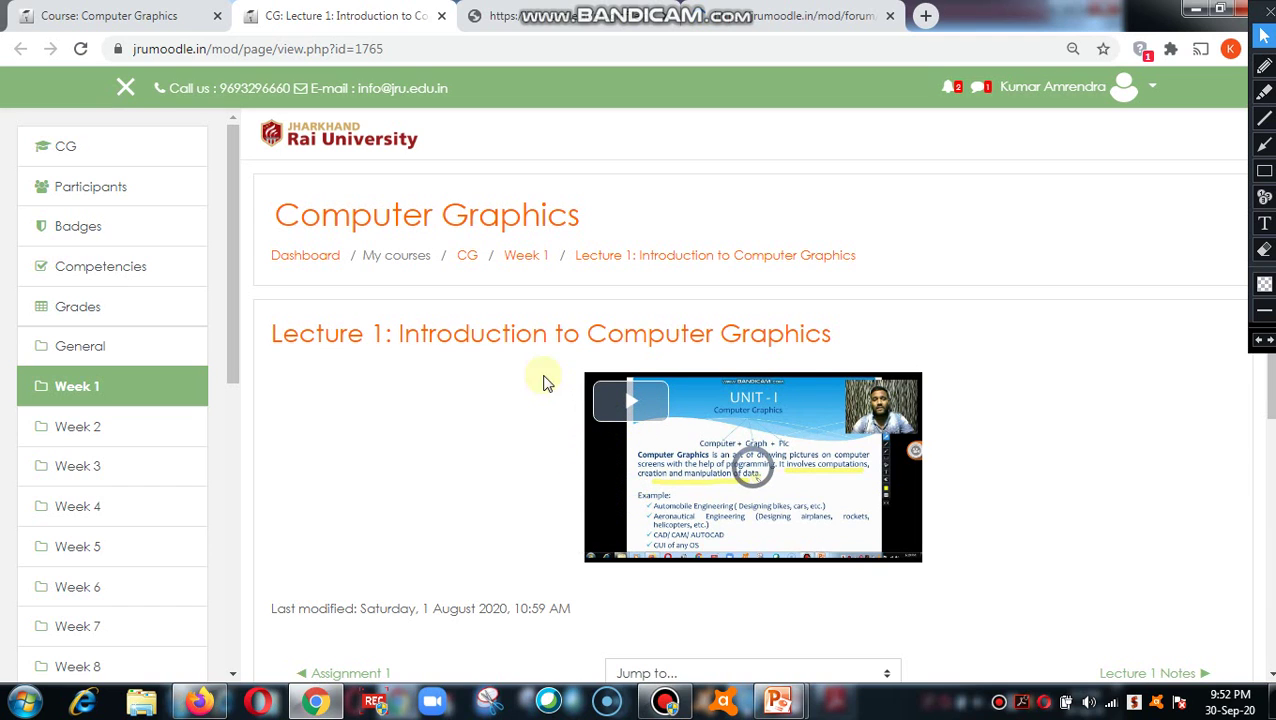
View the opened Lecture 1 notes and discussion forum tabs, and return to the Computer Graphics course tab.
click(515, 10)
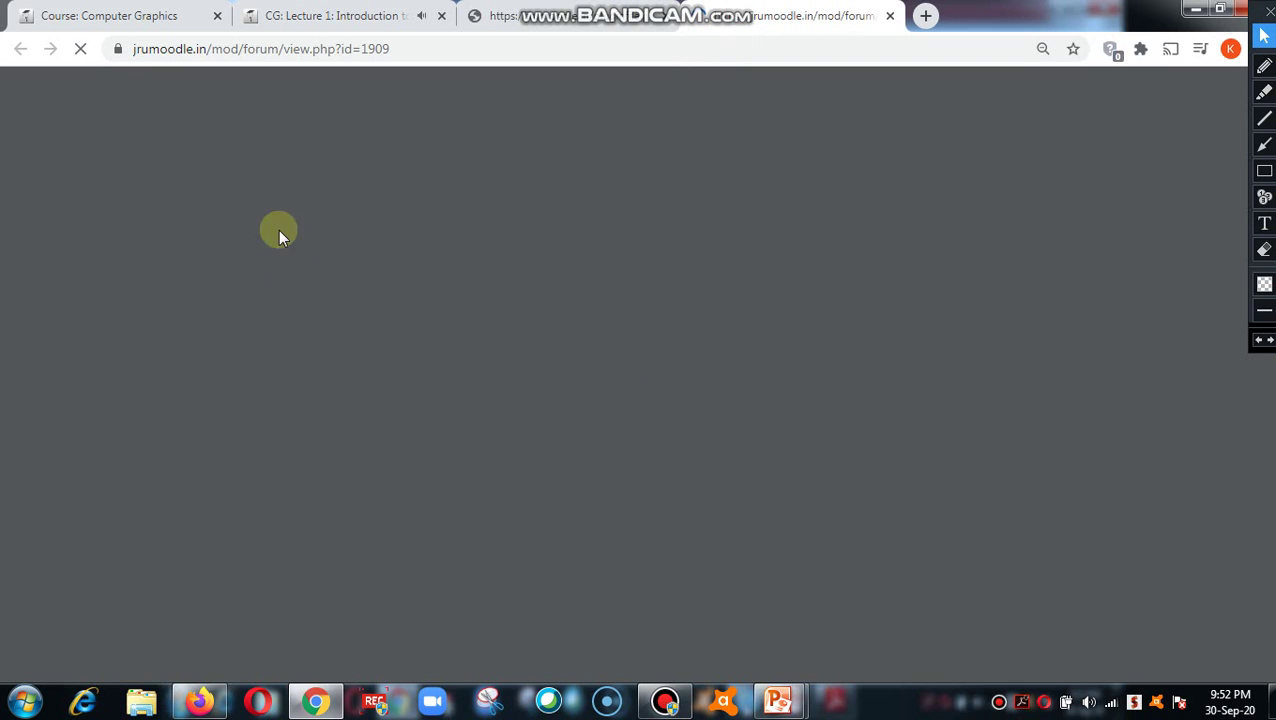
click(93, 15)
click(305, 15)
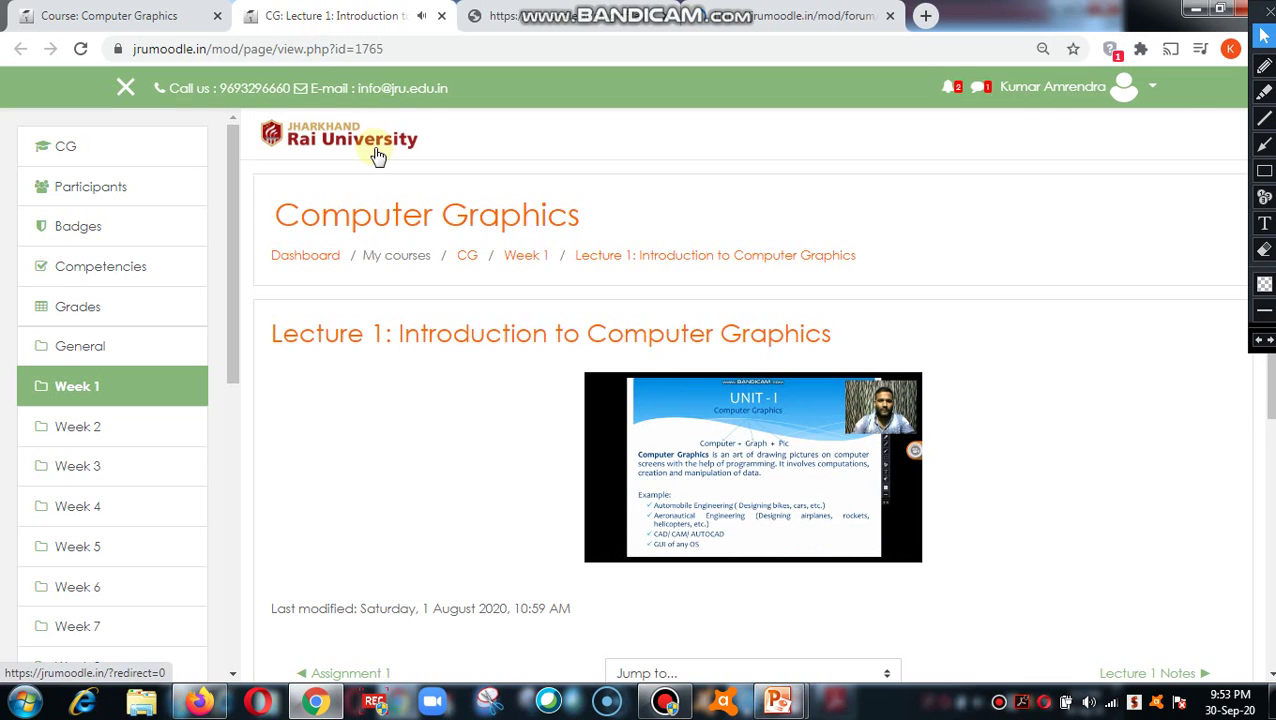
click(117, 10)
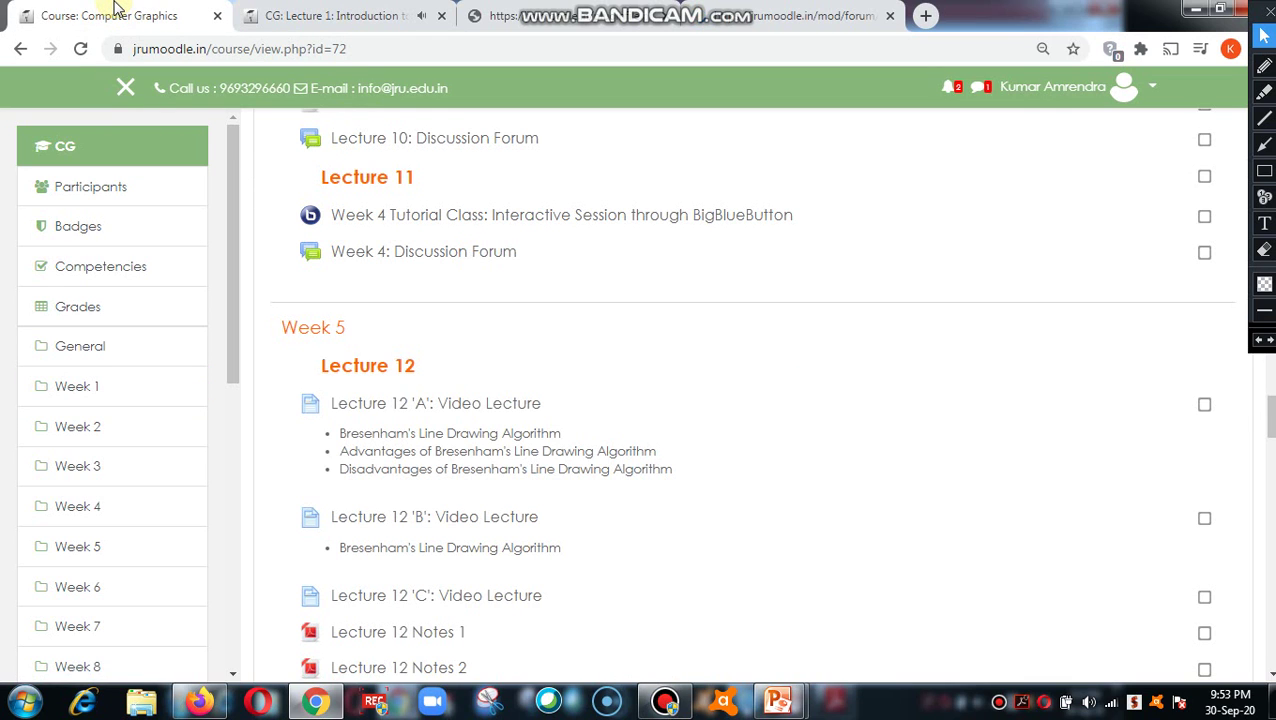